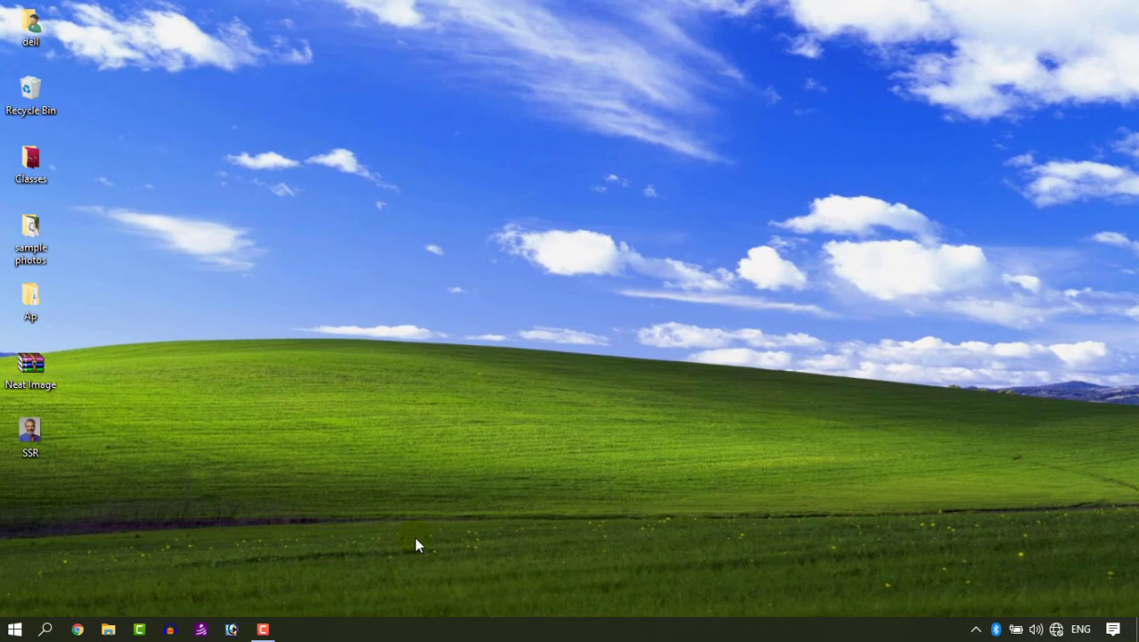
left_click_drag(88, 342, 1, 402)
left_click(174, 372)
left_click(85, 341)
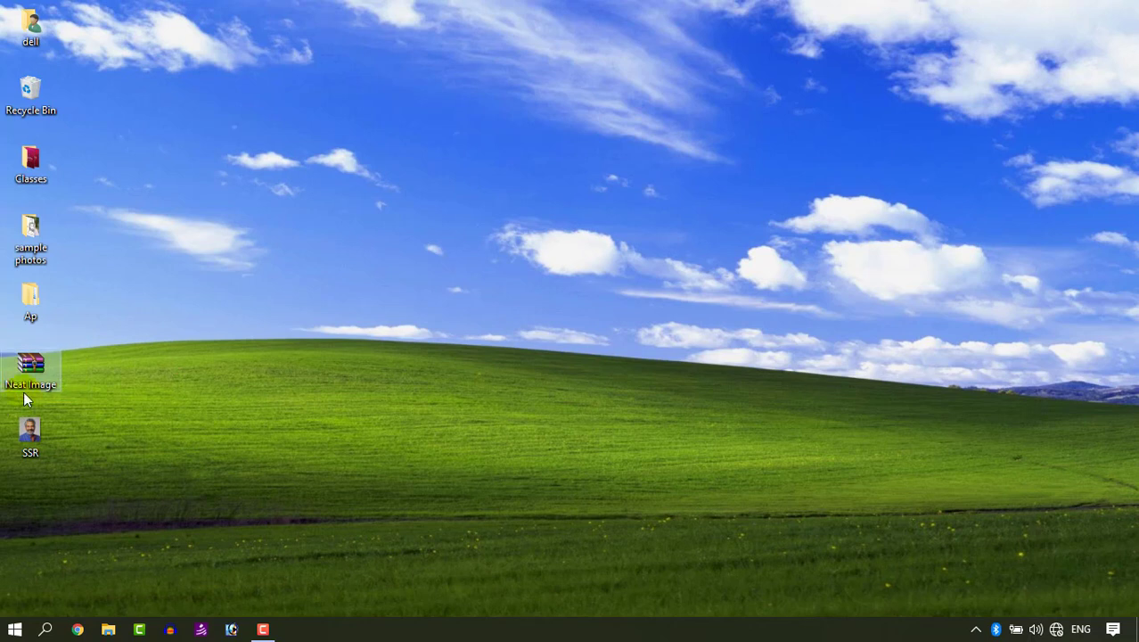
left_click(89, 349)
- Open the Neat Image archive from the desktop and run NeatImage 5.0 Pro+.exe from its Neat Images folder
left_click(31, 369)
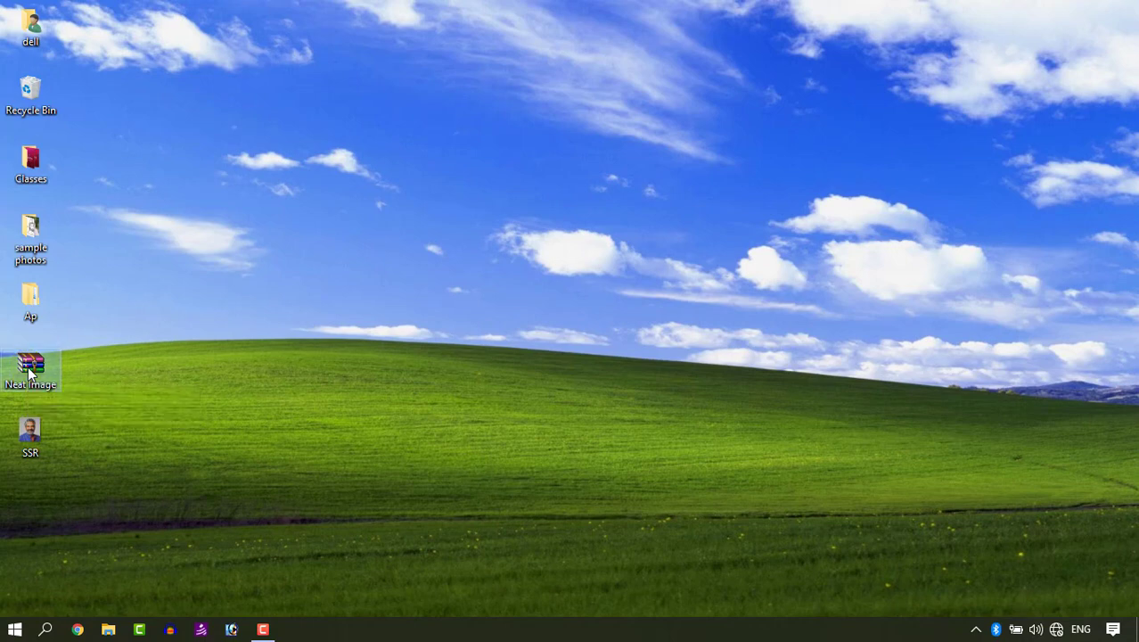
double_click(30, 367)
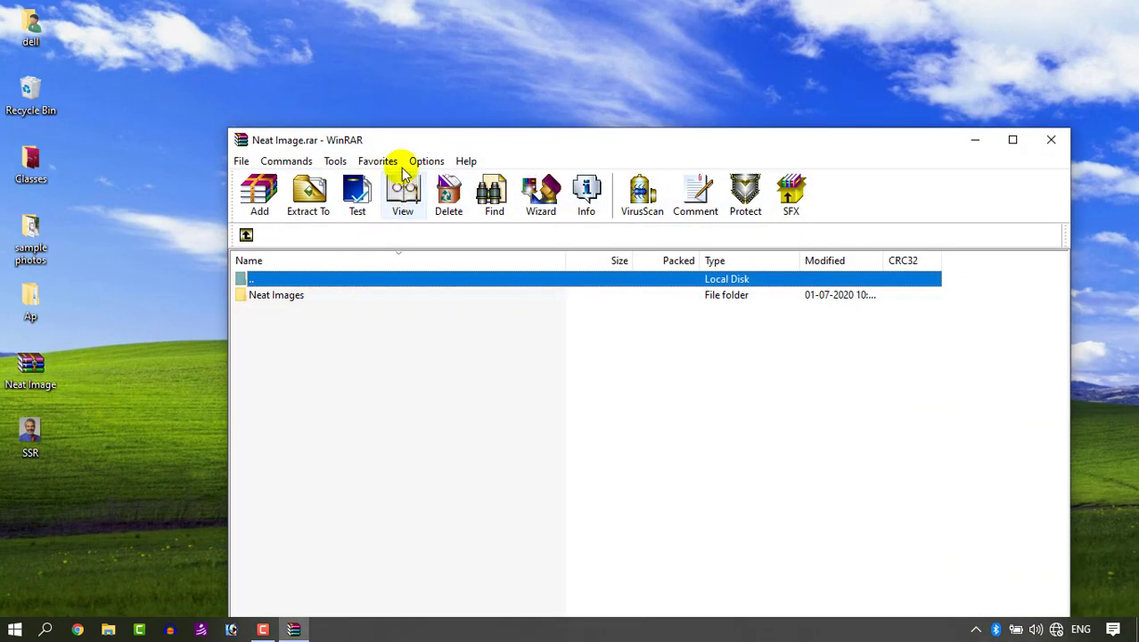
left_click_drag(418, 139, 517, 84)
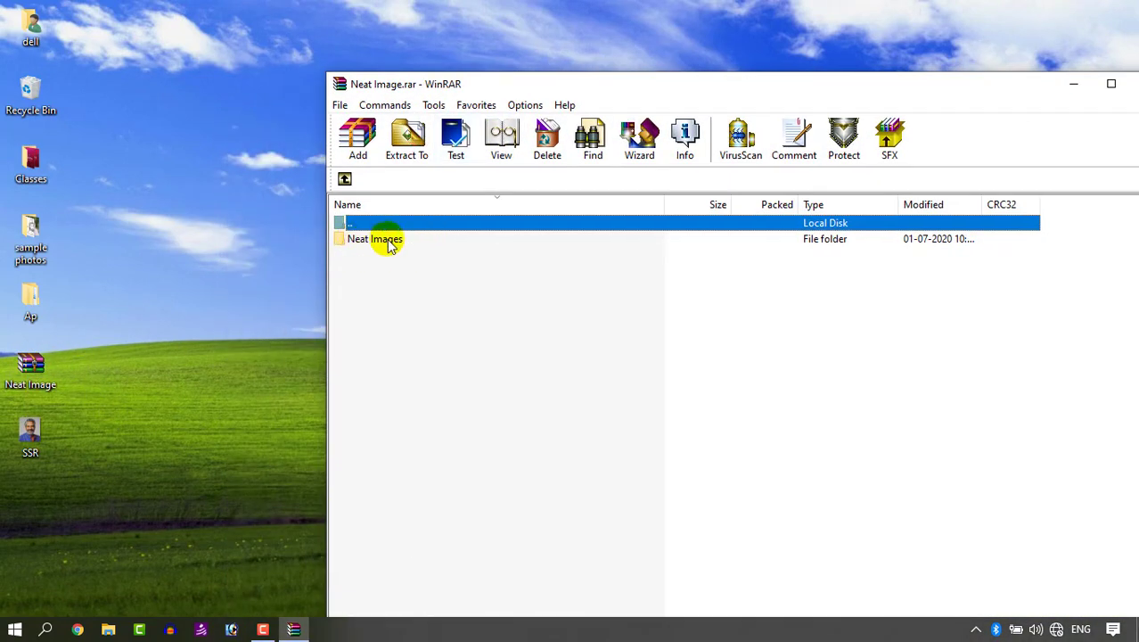
double_click(376, 241)
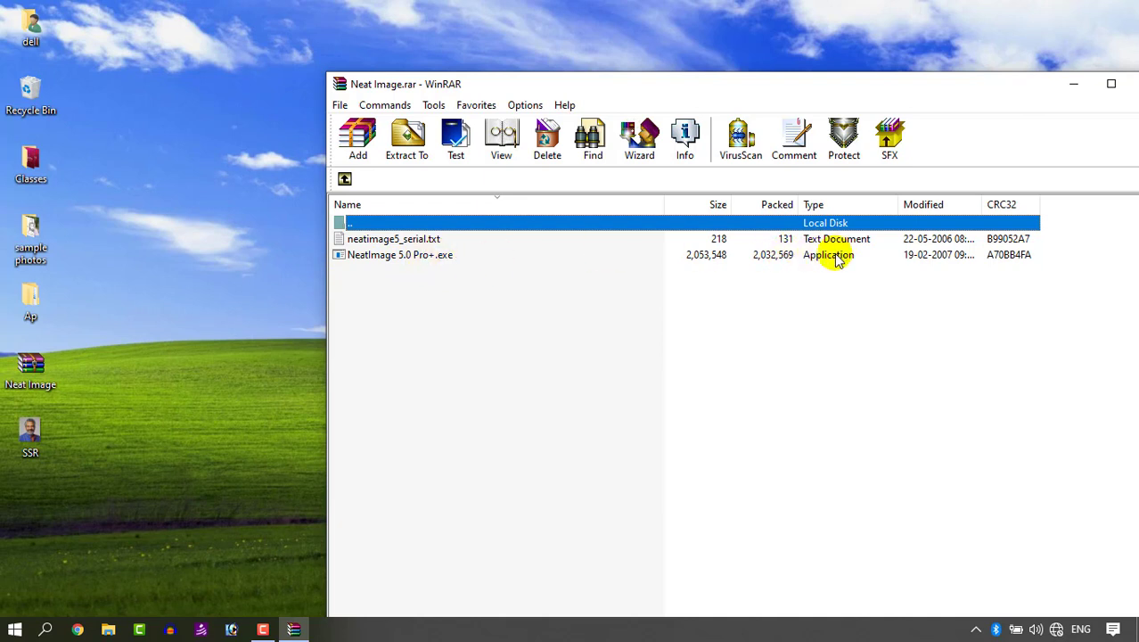
double_click(373, 256)
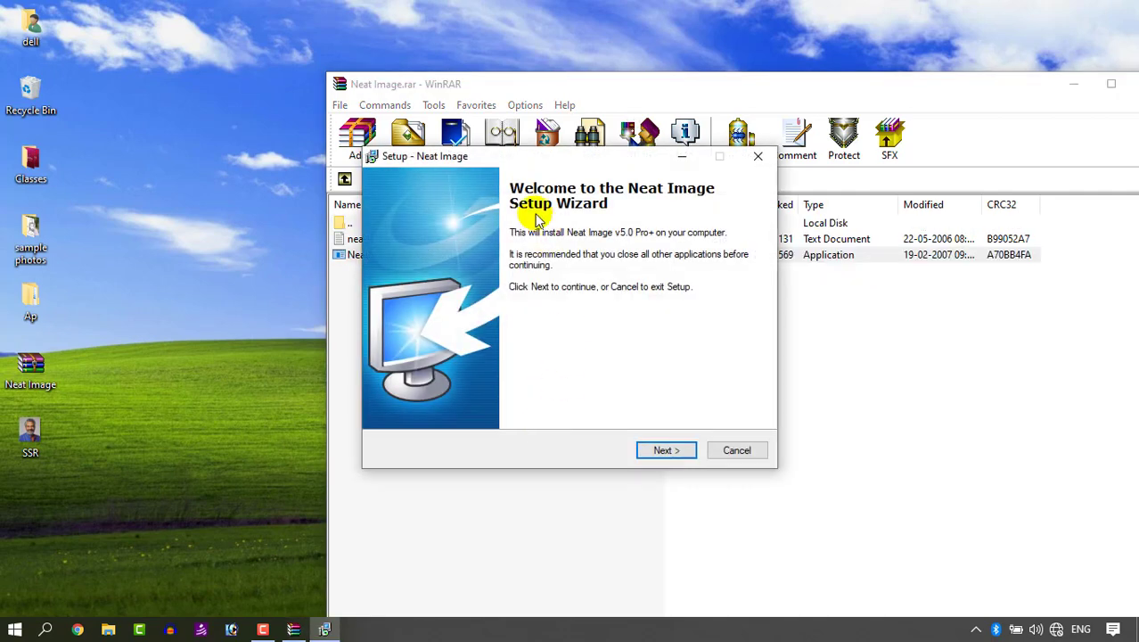
- Accept the Neat Image license agreement and keep the default destination and Start Menu folders in the setup wizard
left_click_drag(534, 158, 403, 180)
left_click(534, 470)
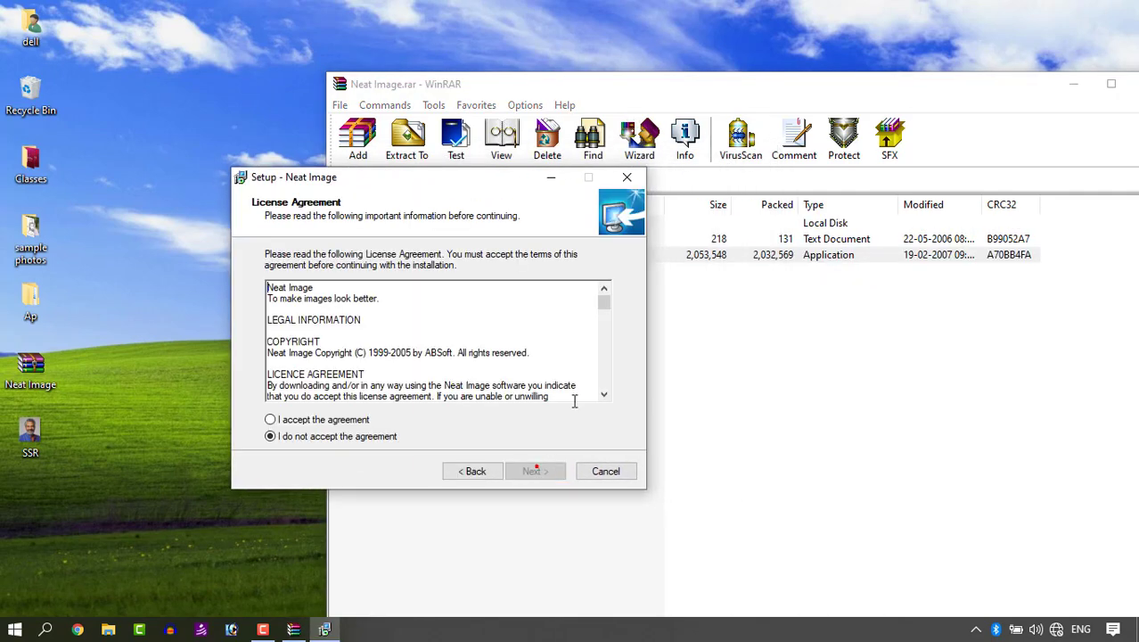
left_click(284, 419)
left_click(533, 472)
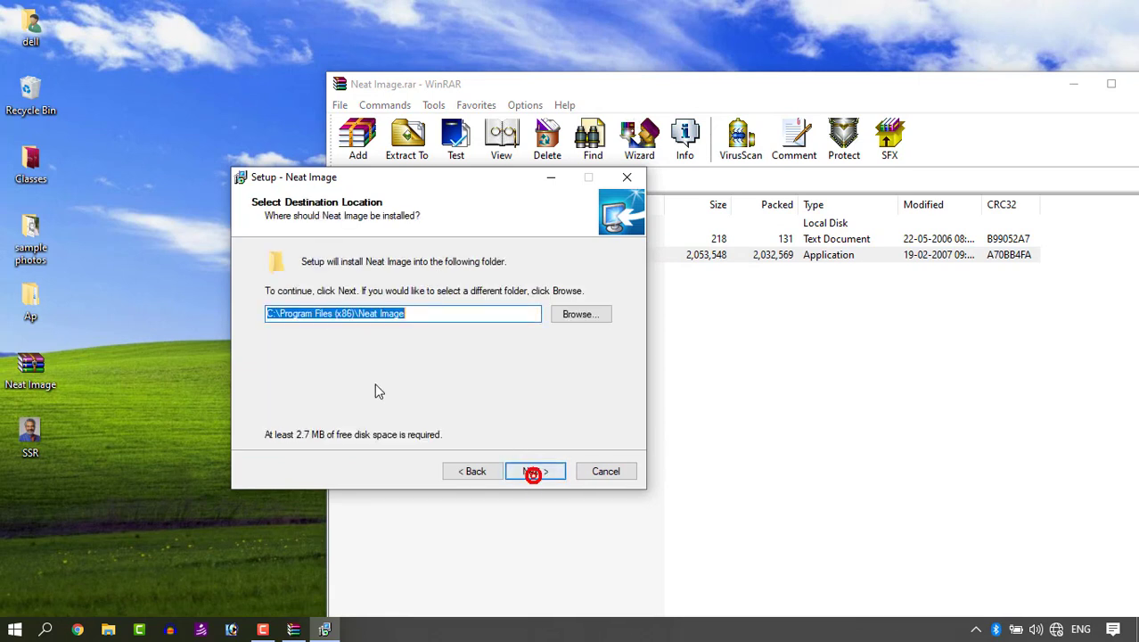
left_click(532, 472)
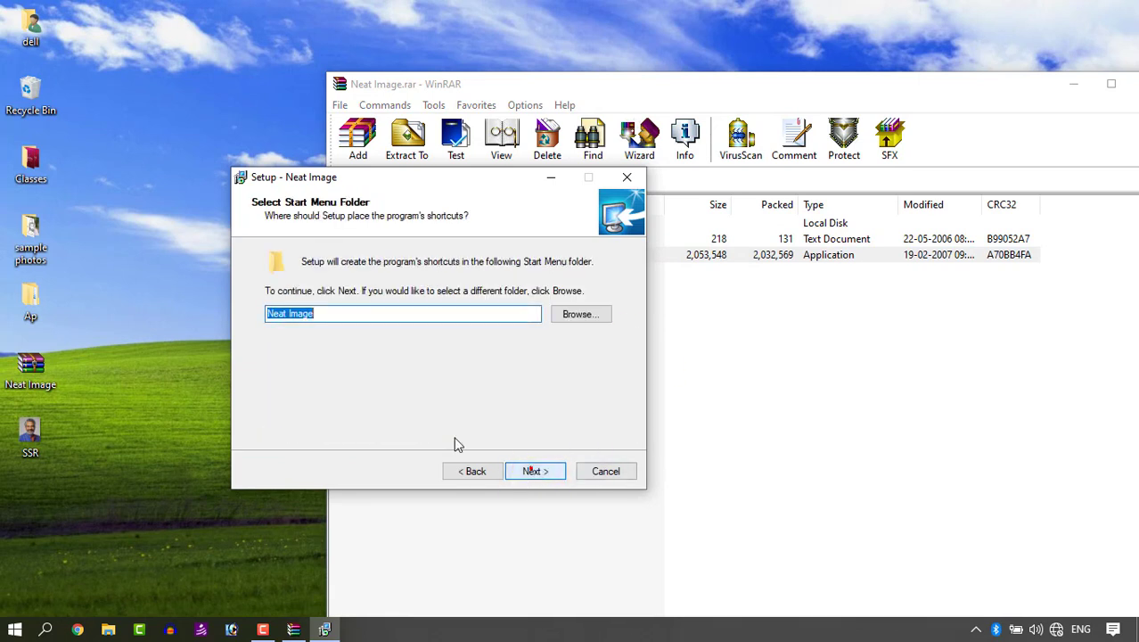
left_click(535, 472)
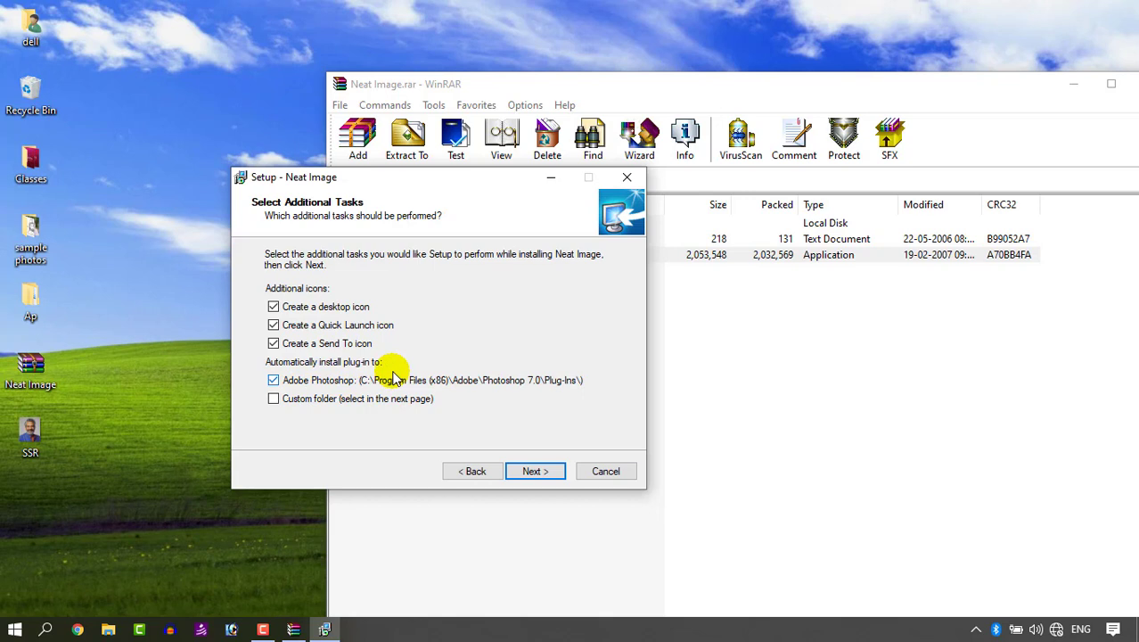
- Install Neat Image with all three additional icons and the Adobe Photoshop 7.0 plug-in, then finish setup with Launch Neat Image enabled
left_click(533, 472)
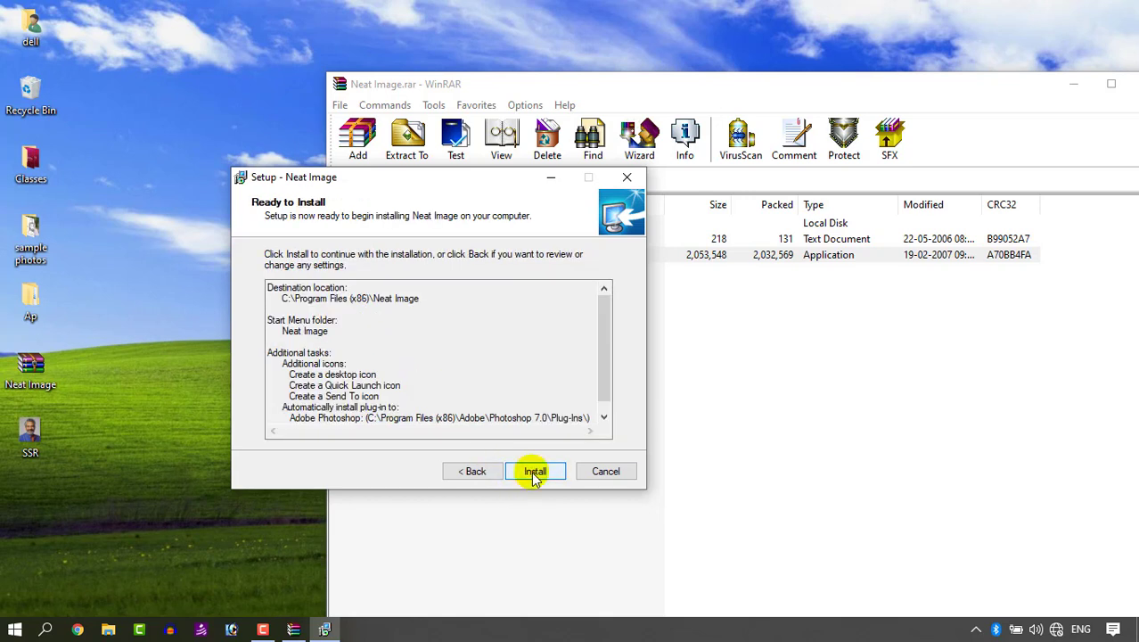
left_click(533, 472)
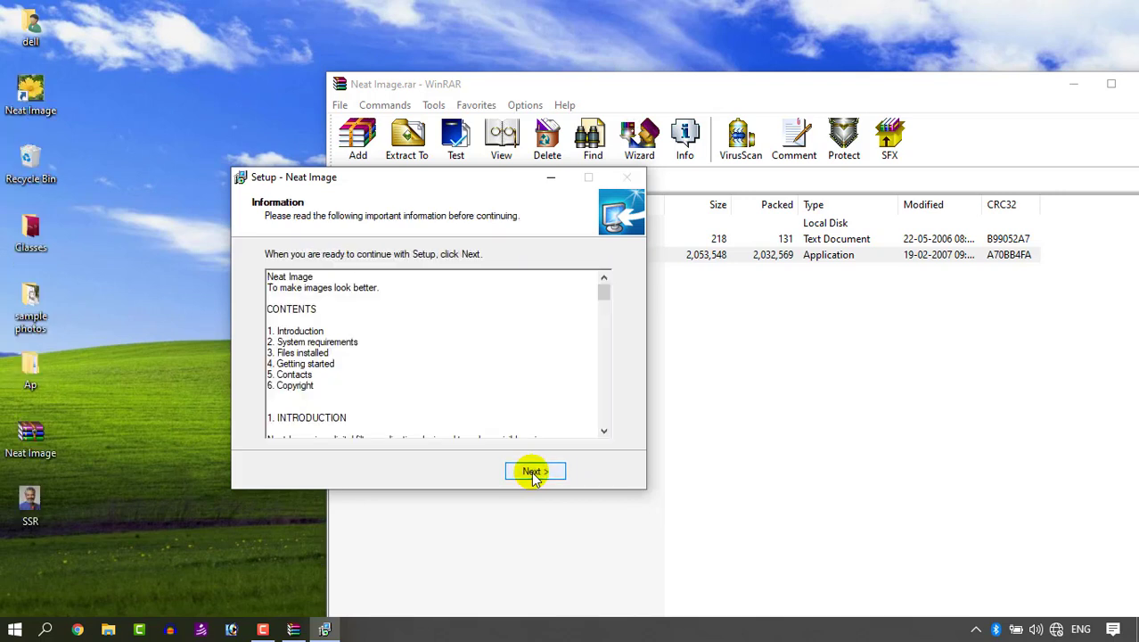
left_click(533, 472)
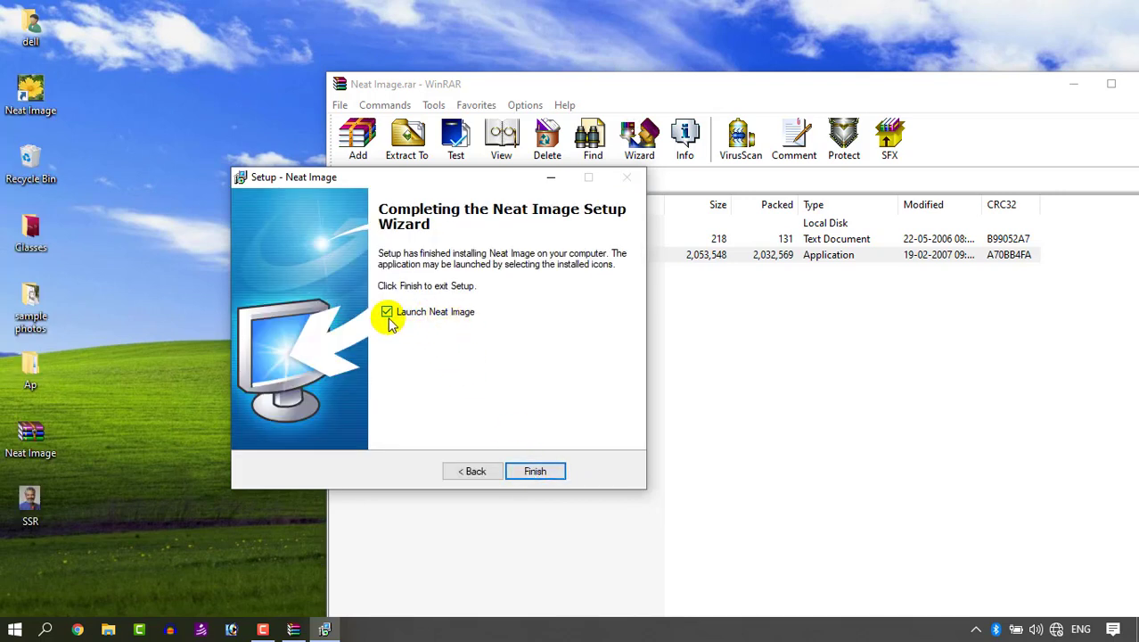
left_click(540, 471)
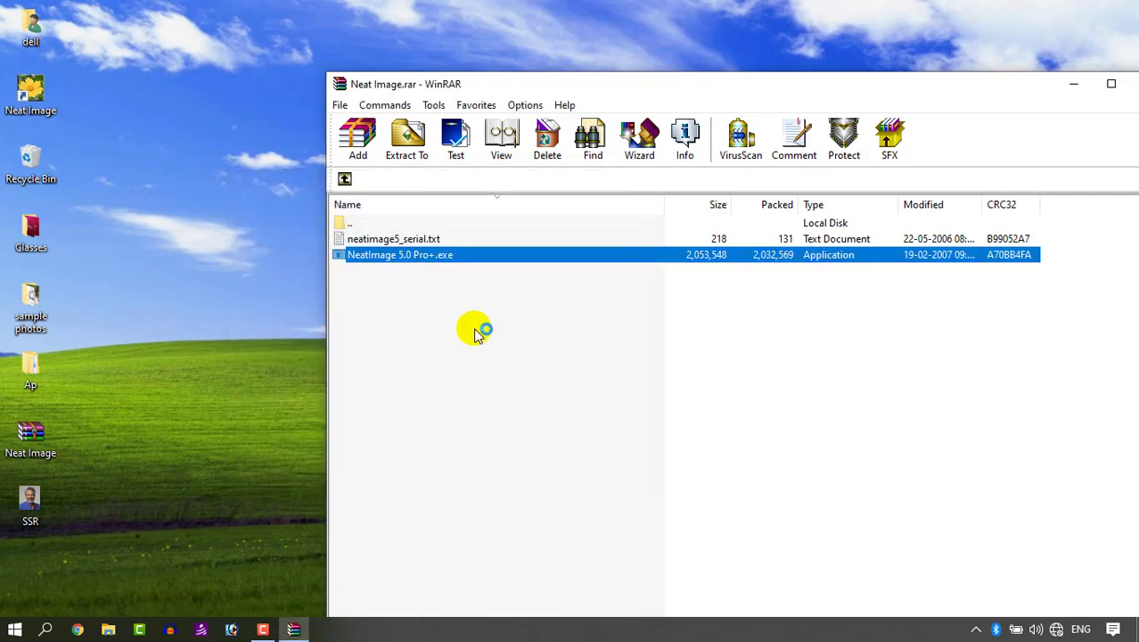
- View the license name and registration code in neatimage5_serial.txt, then close the file
double_click(385, 242)
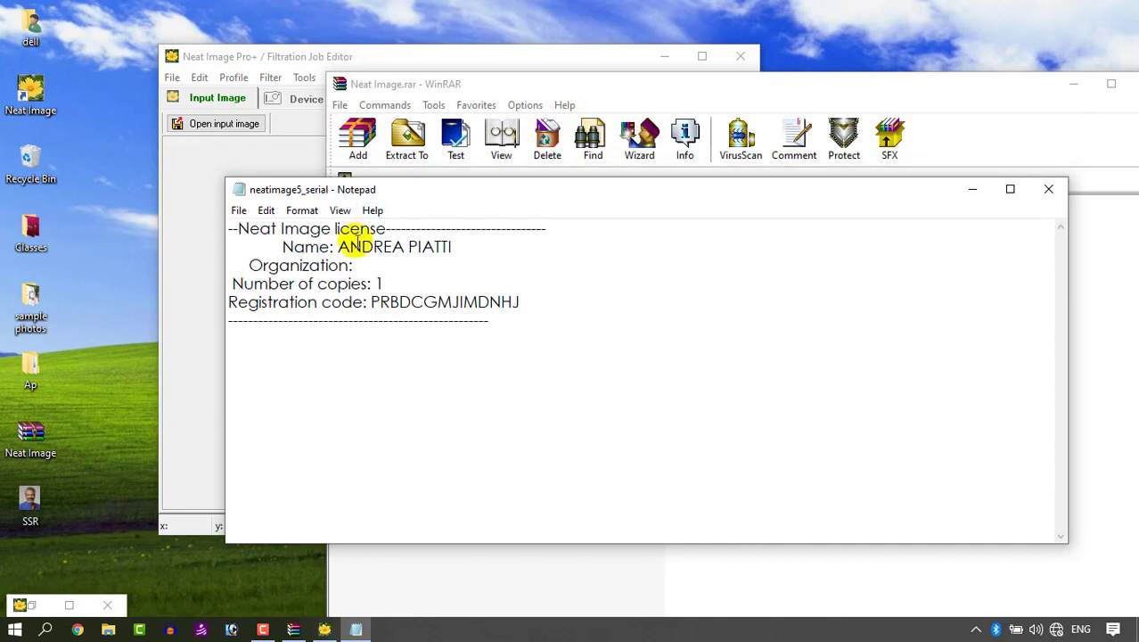
left_click_drag(338, 247, 453, 247)
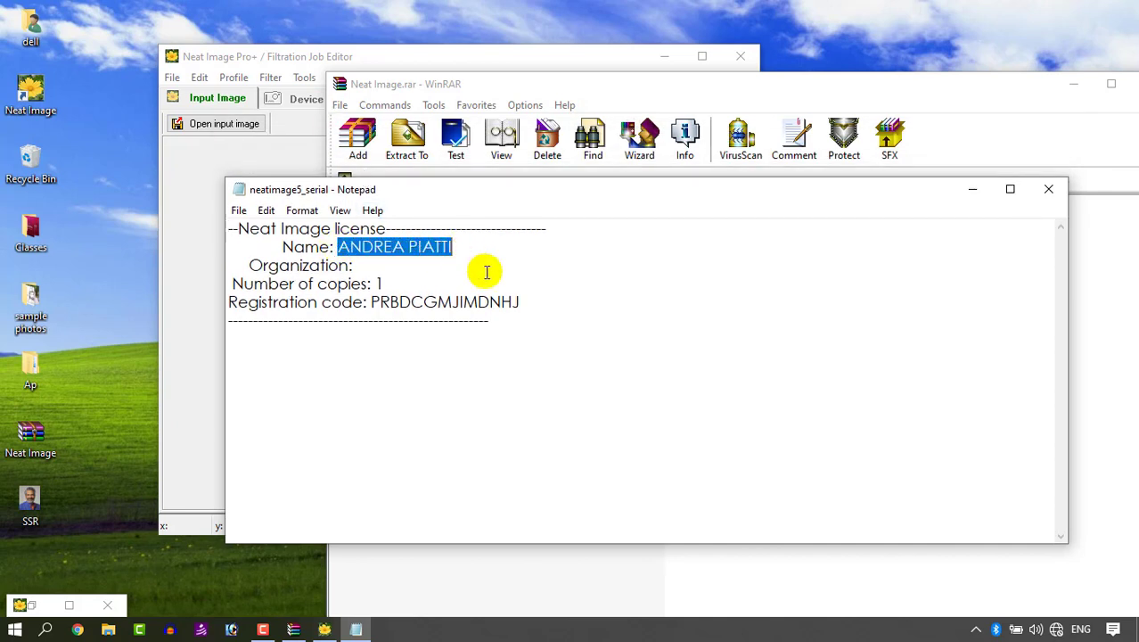
left_click_drag(534, 303, 383, 302)
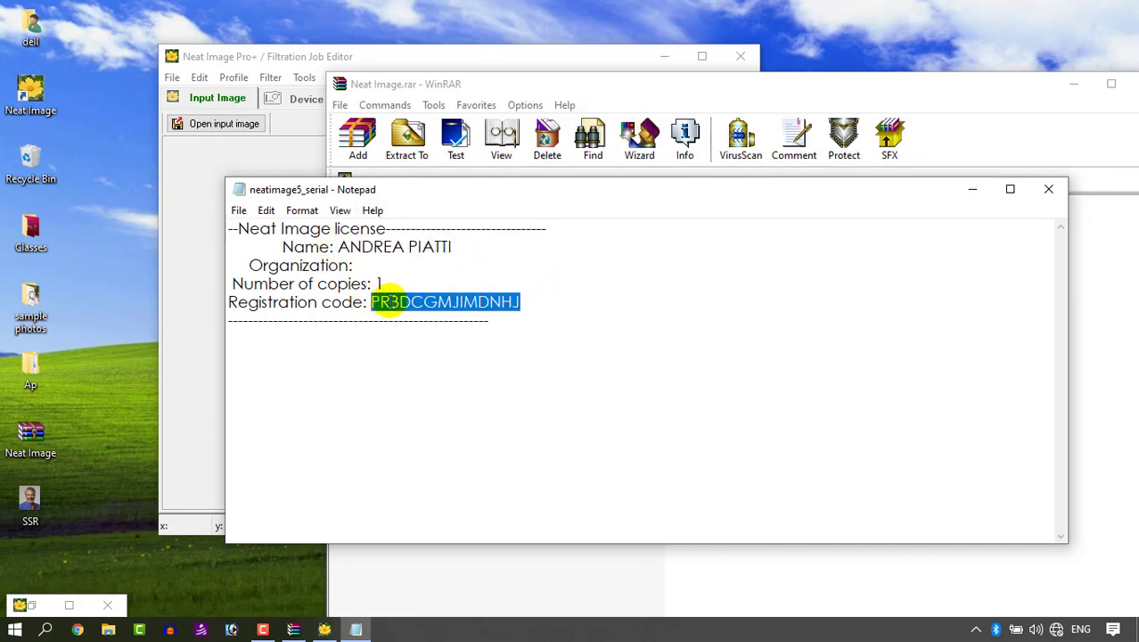
key("alt+F4")
- Close the Neat Image program window and the archive window
left_click(729, 56)
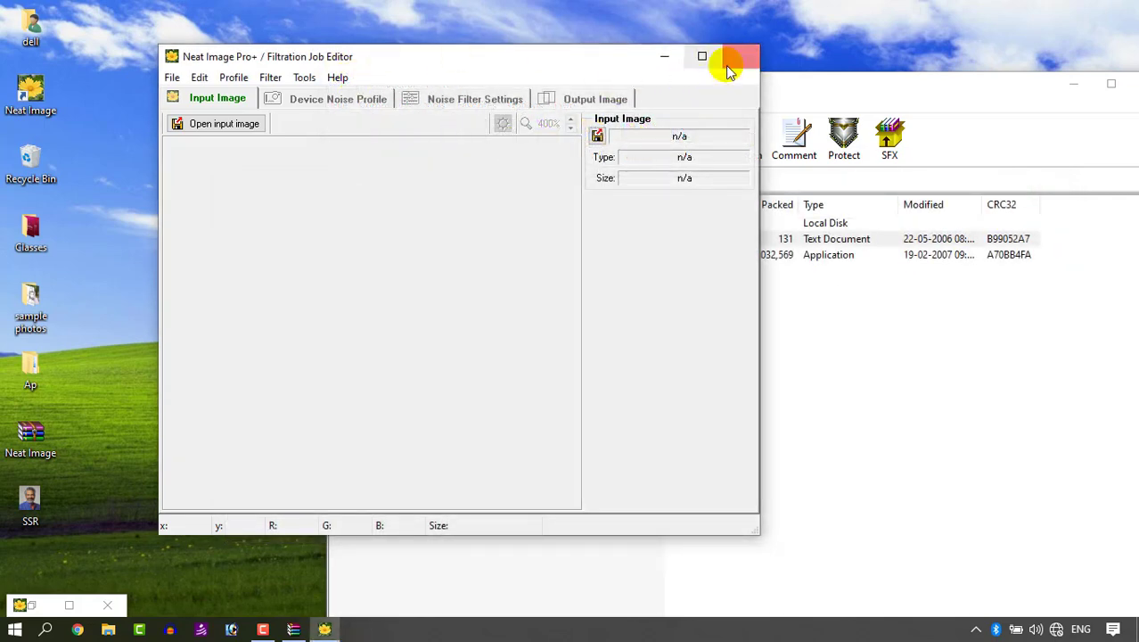
left_click(742, 57)
left_click_drag(772, 84, 586, 86)
left_click(960, 85)
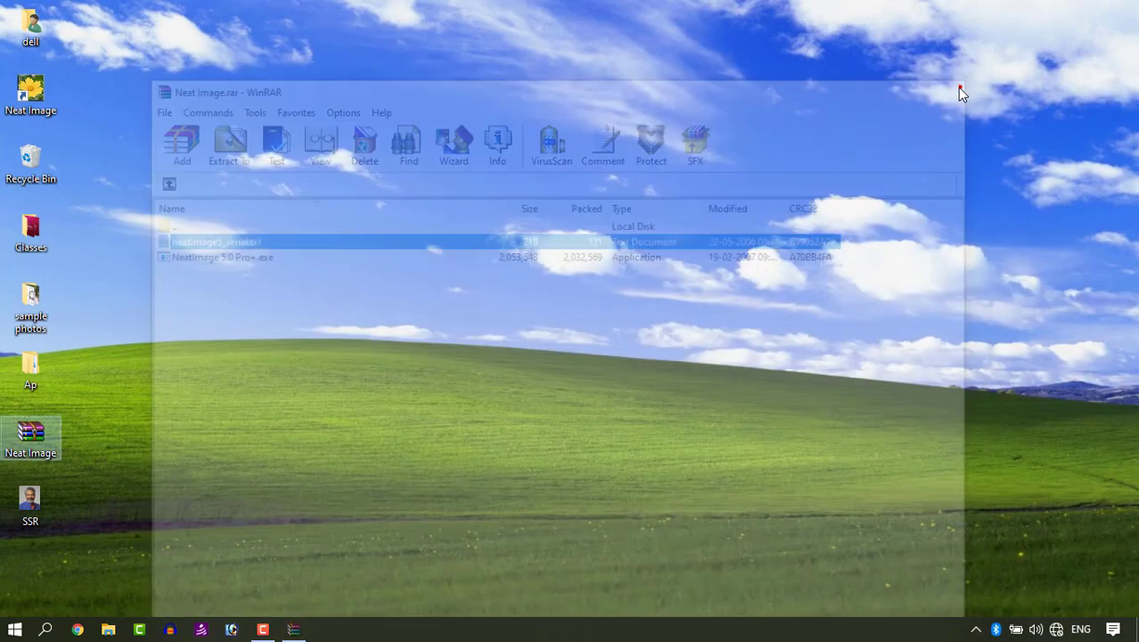
- Launch Adobe Photoshop and check that Neat Image is listed among the filters
left_click(231, 630)
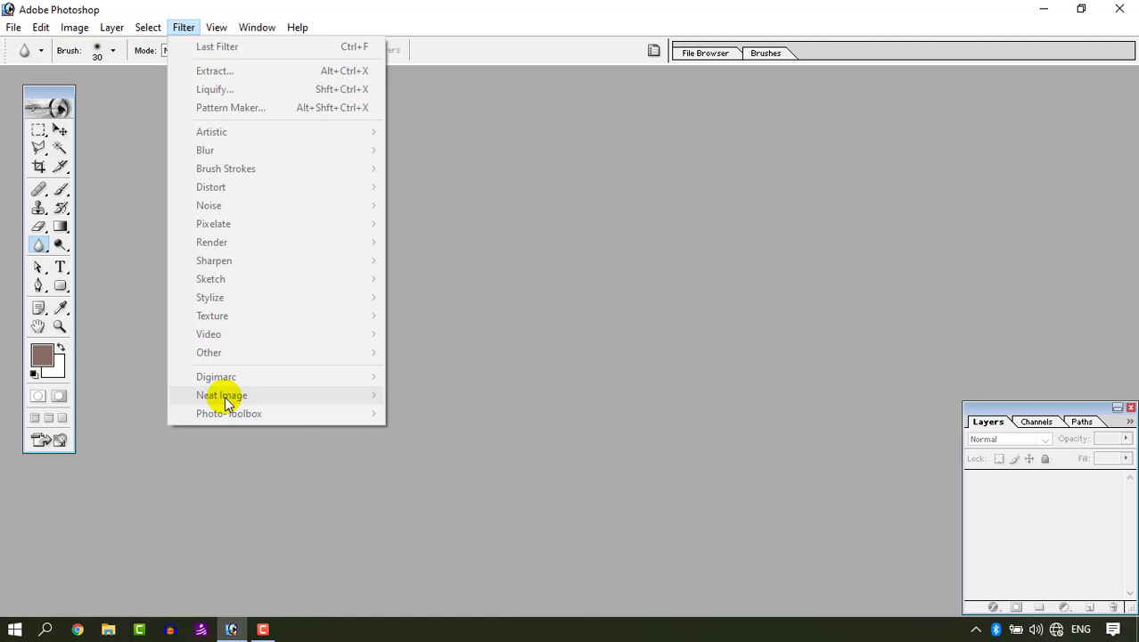
left_click(868, 296)
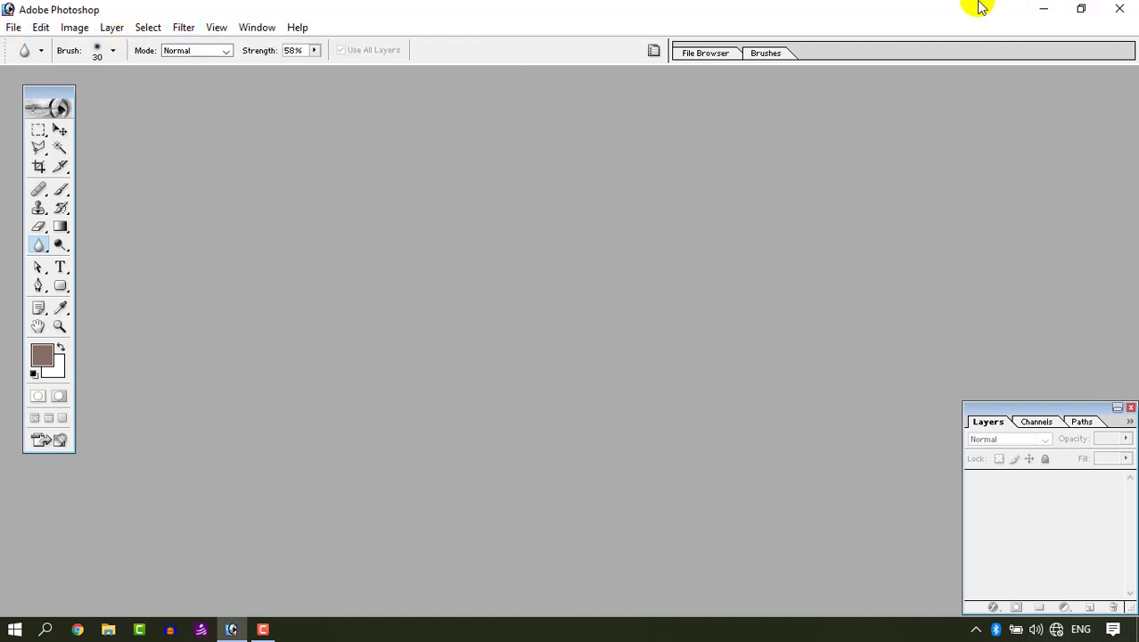
- Open the SSR photo from the desktop in Photoshop and move its window clear of the toolbox
left_click(1043, 9)
left_click_drag(28, 502, 613, 97)
left_click_drag(167, 88, 578, 88)
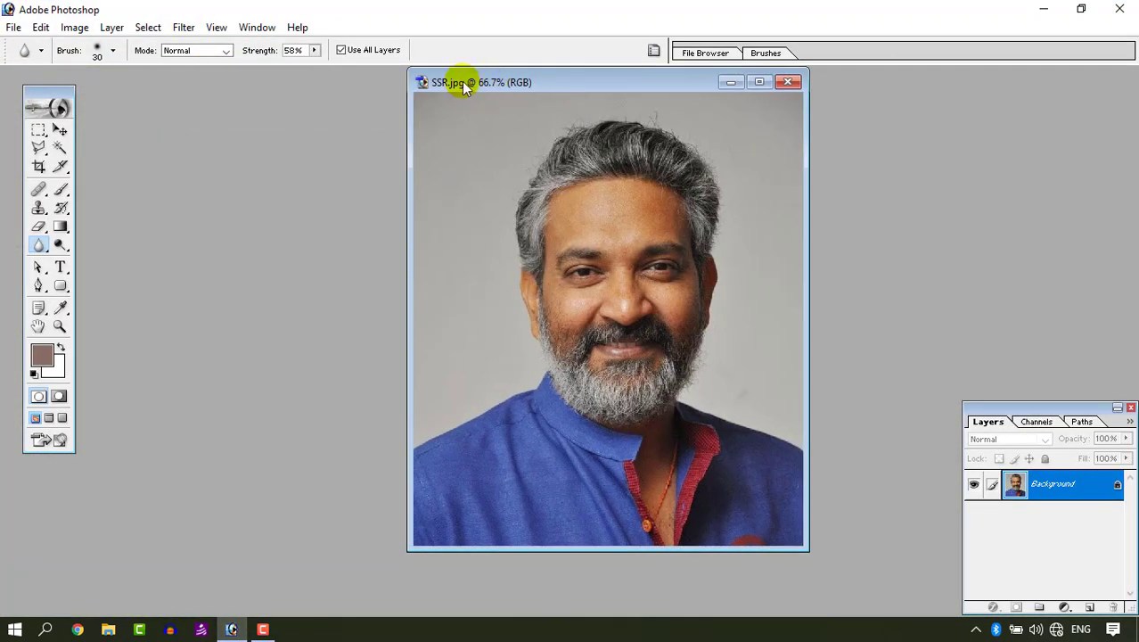
- Duplicate the SSR.jpg image, close the original, and move the copy to the middle of the workspace
right_click(520, 82)
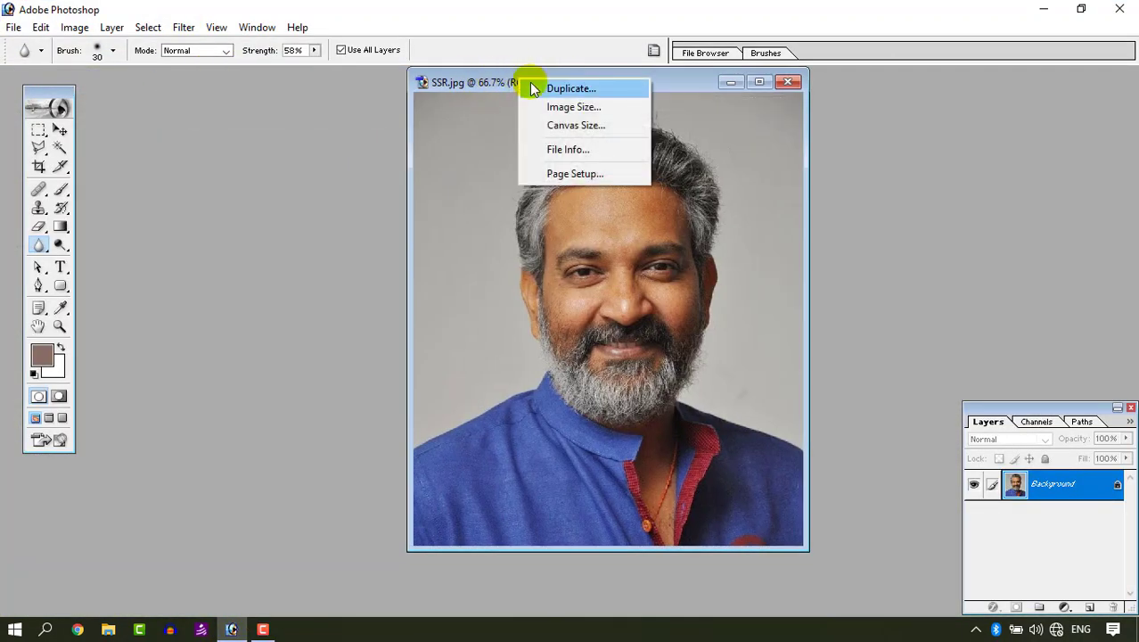
left_click(531, 89)
left_click(683, 295)
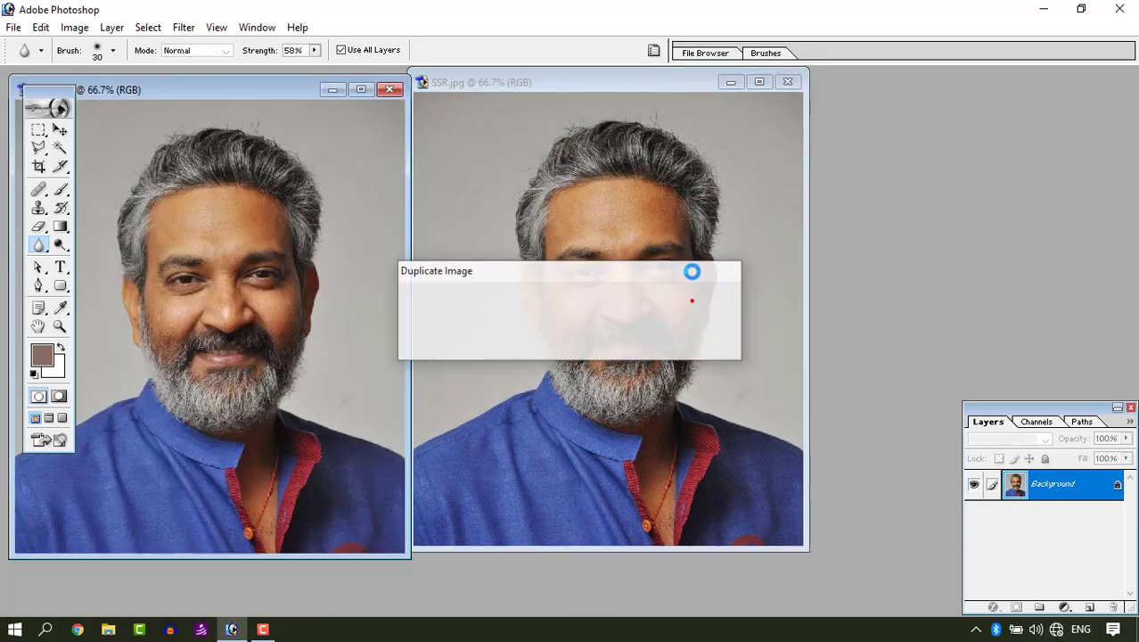
left_click(788, 81)
left_click_drag(272, 95, 555, 101)
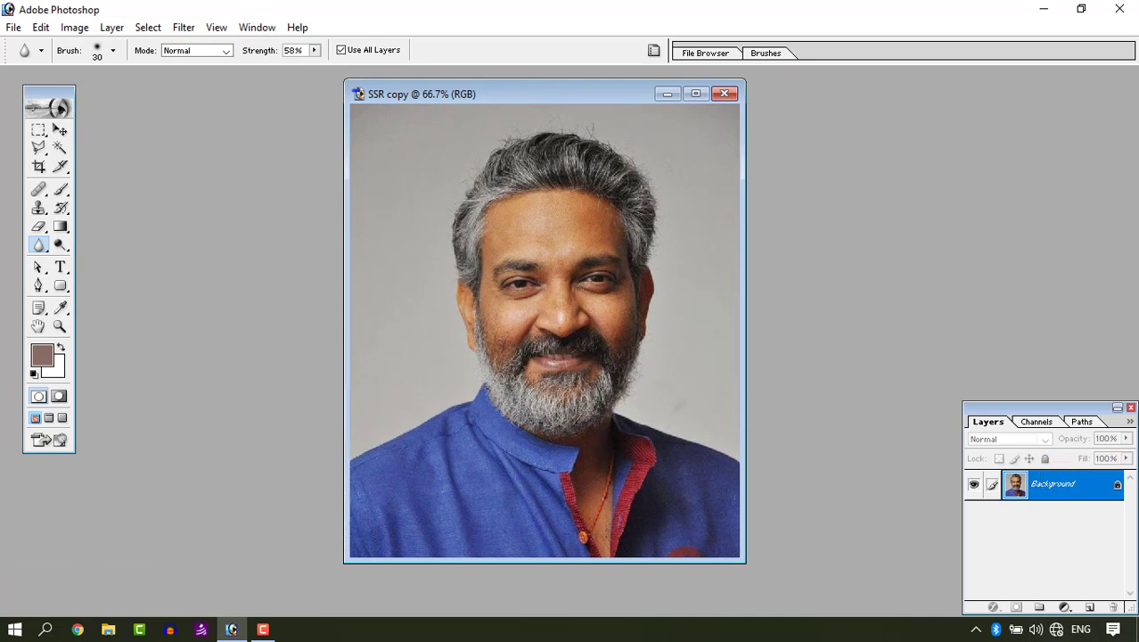
- Copy the entire photo onto a new layer and maximize the image window
key("ctrl+a")
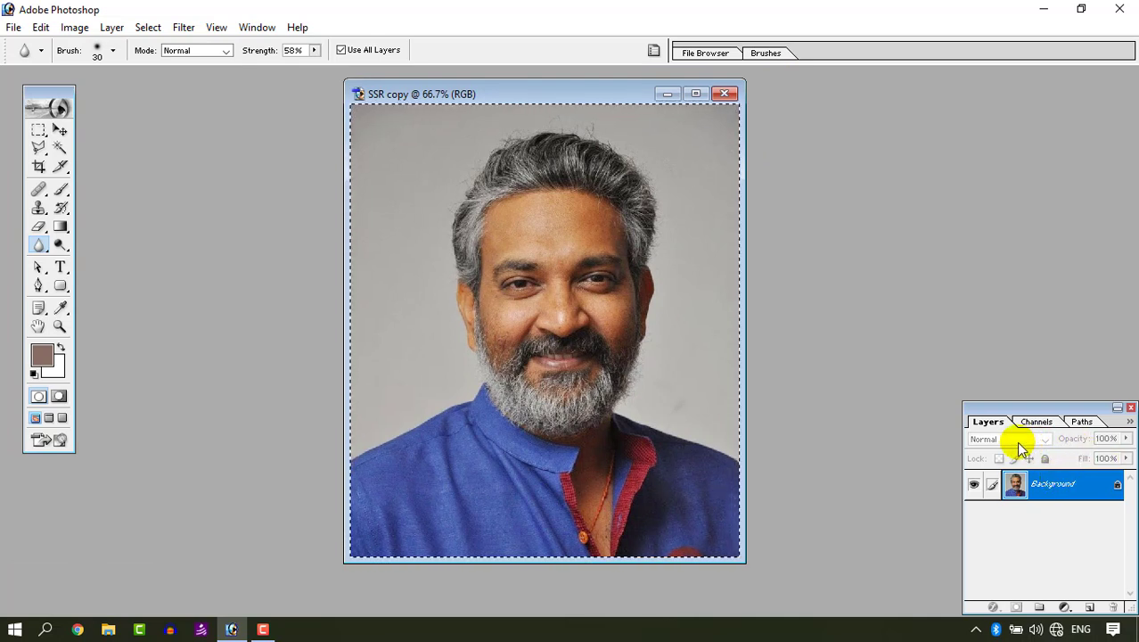
key("ctrl+j")
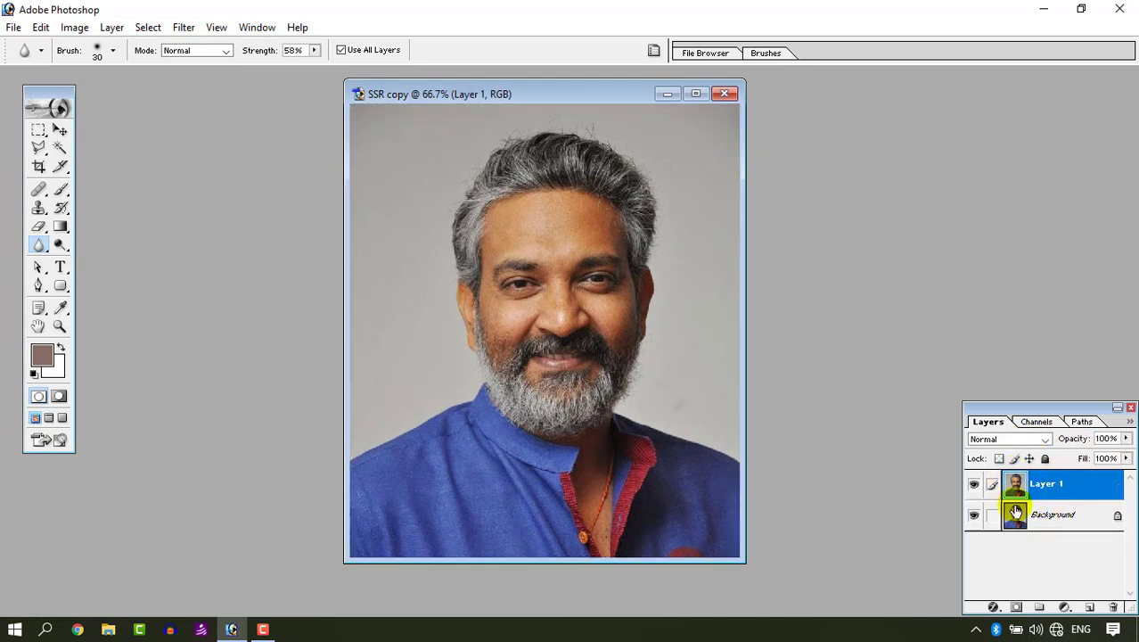
left_click(696, 93)
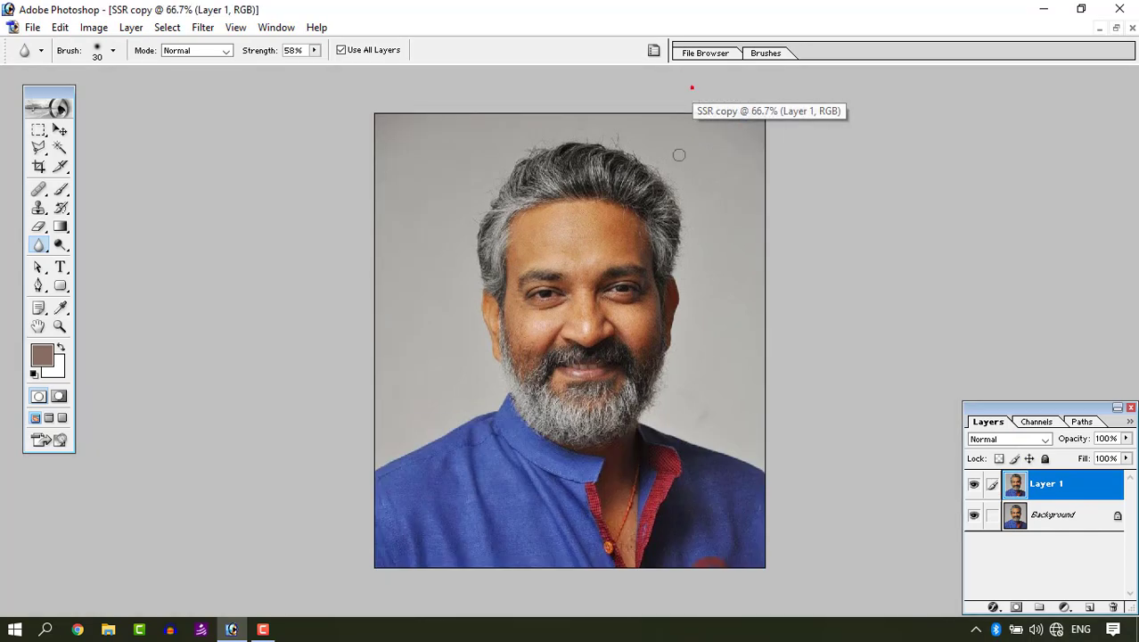
- Activate the Move tool and open the Neat Image Reduce Noise filter for the copied photo layer
left_click(671, 169, "ctrl")
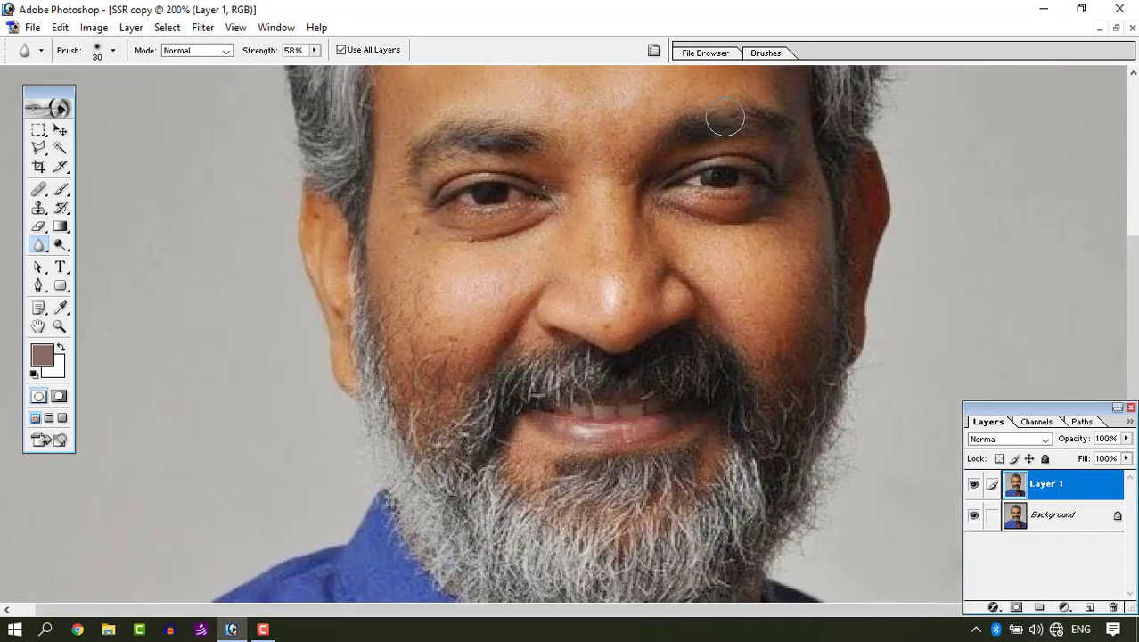
left_click(457, 257, "ctrl")
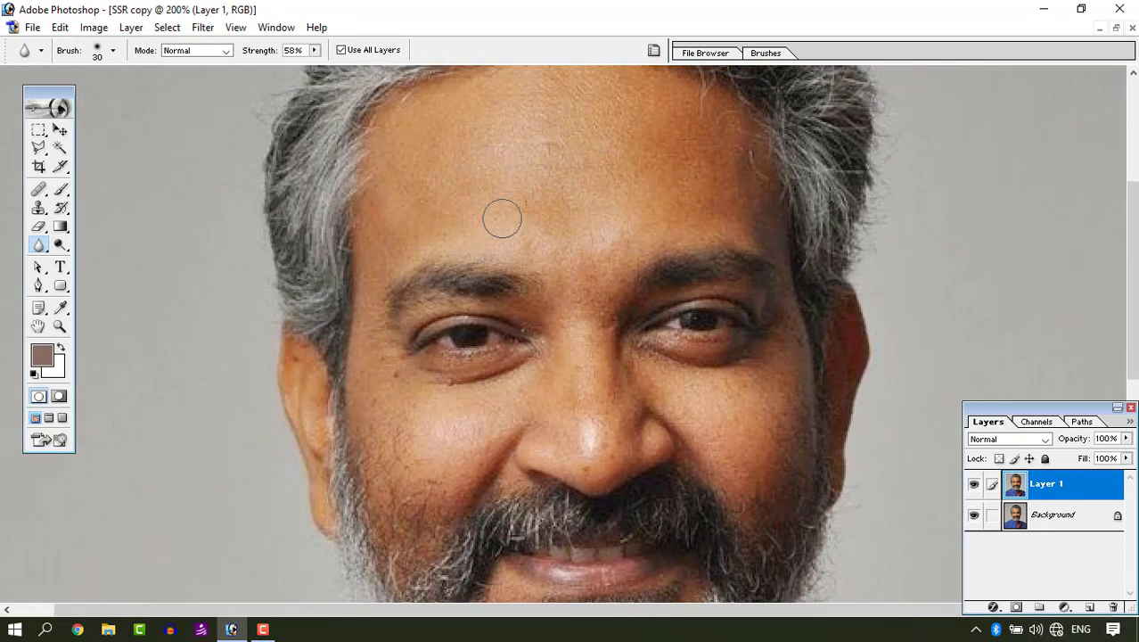
left_click(60, 130)
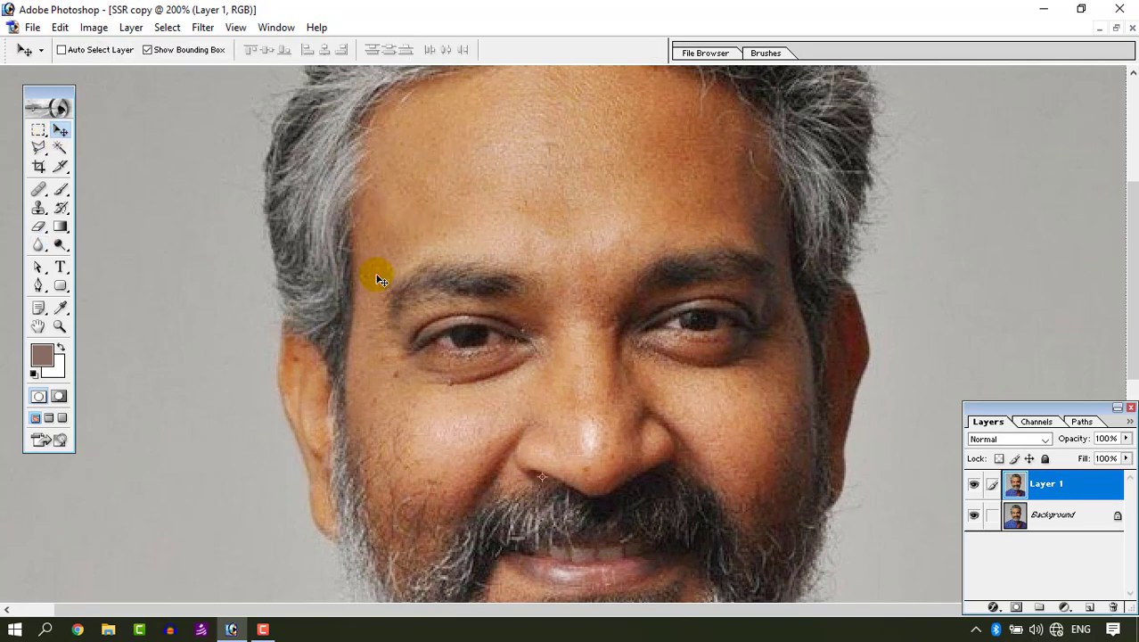
left_click(203, 27)
mouse_move(258, 400)
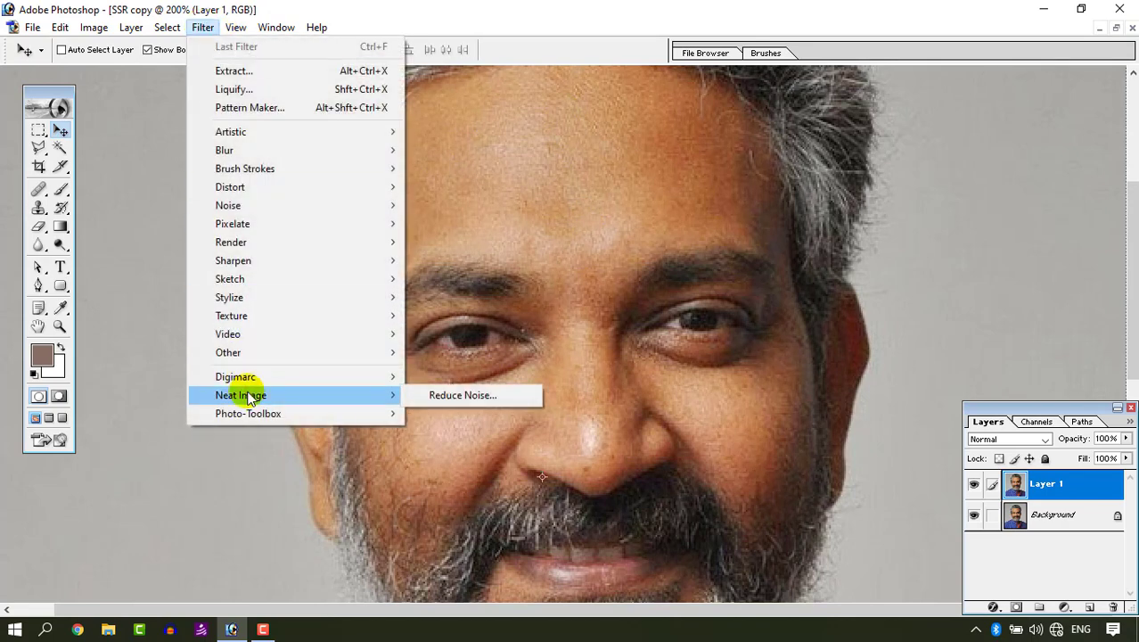
left_click(463, 397)
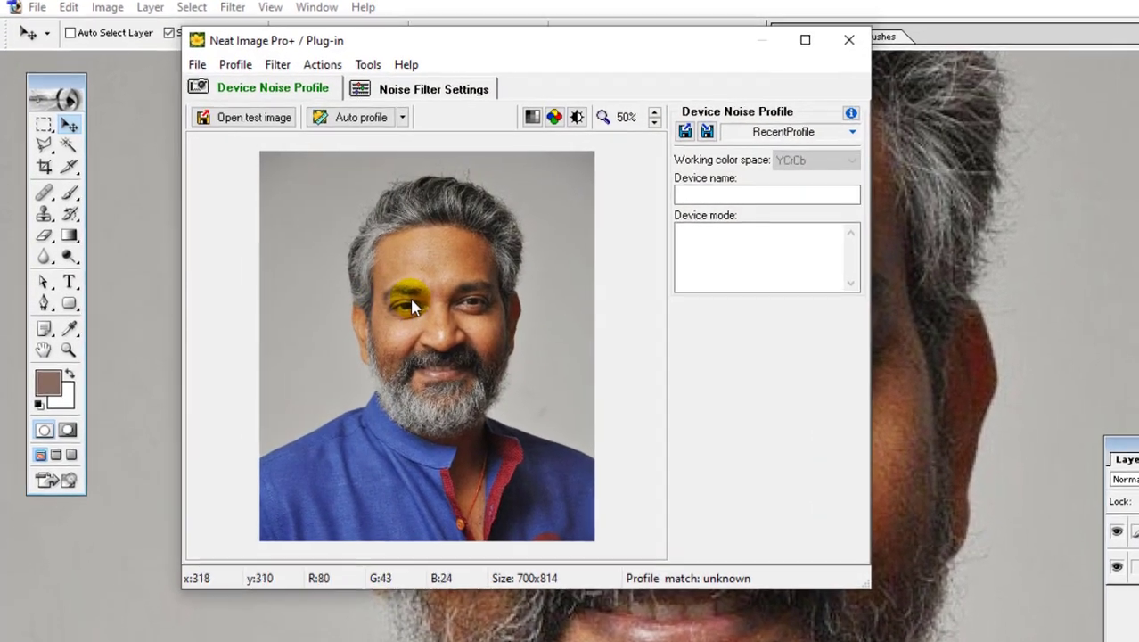
scroll(368, 339, "up", 1)
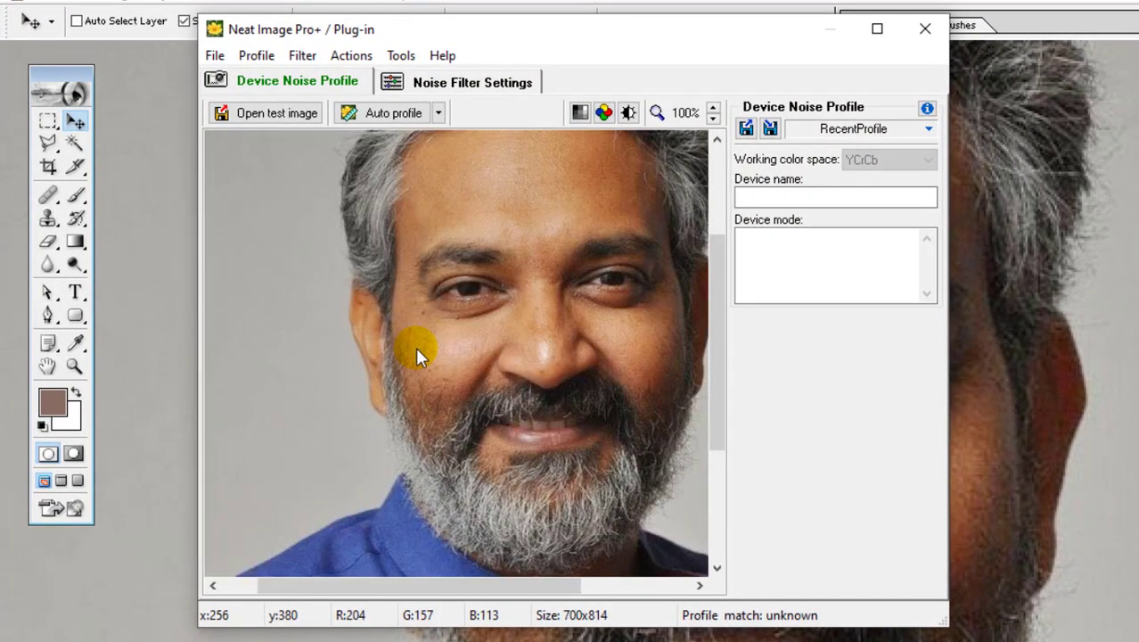
scroll(407, 343, "down", 1)
scroll(425, 339, "up", 2)
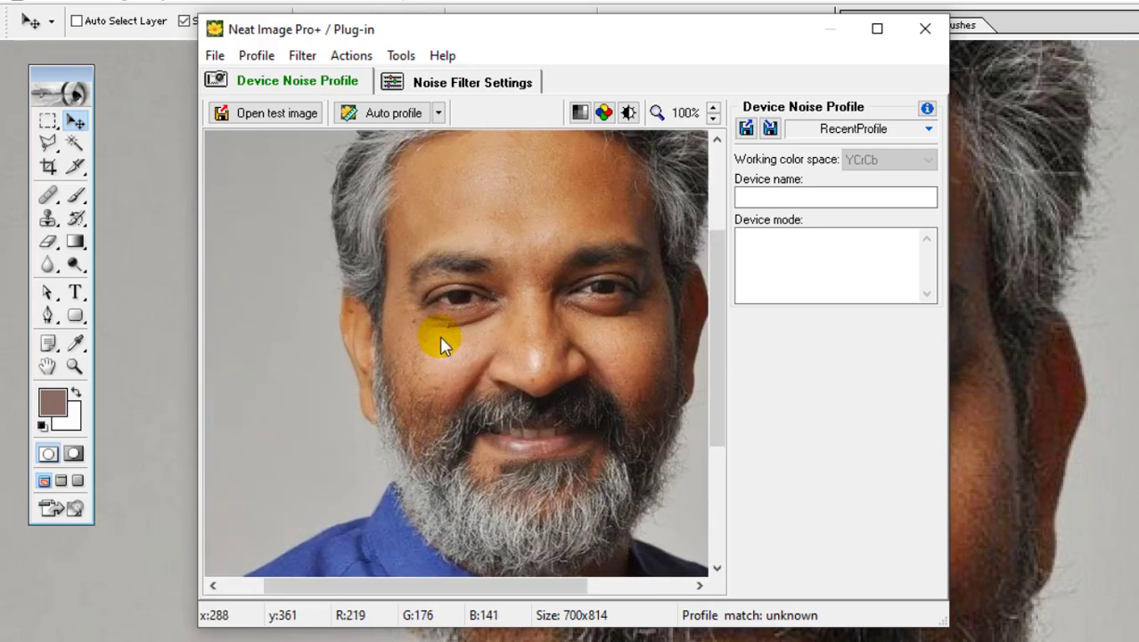
- Mark a 256 × 256 pixel sample area over the face and generate an automatic device noise profile
scroll(440, 334, "down", 4)
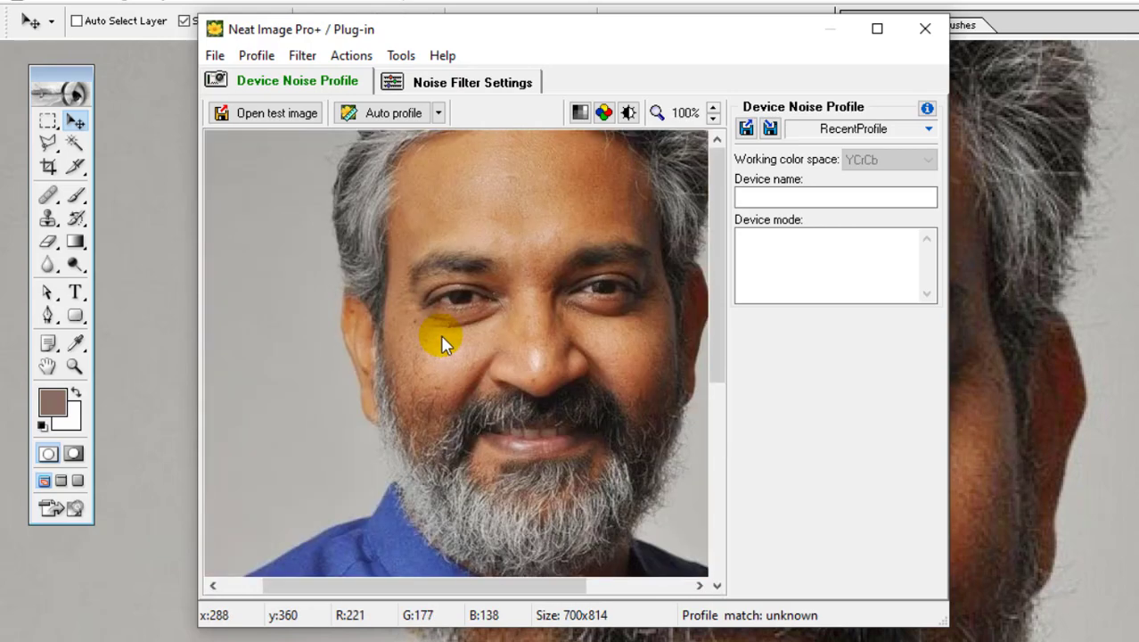
scroll(441, 334, "up", 3)
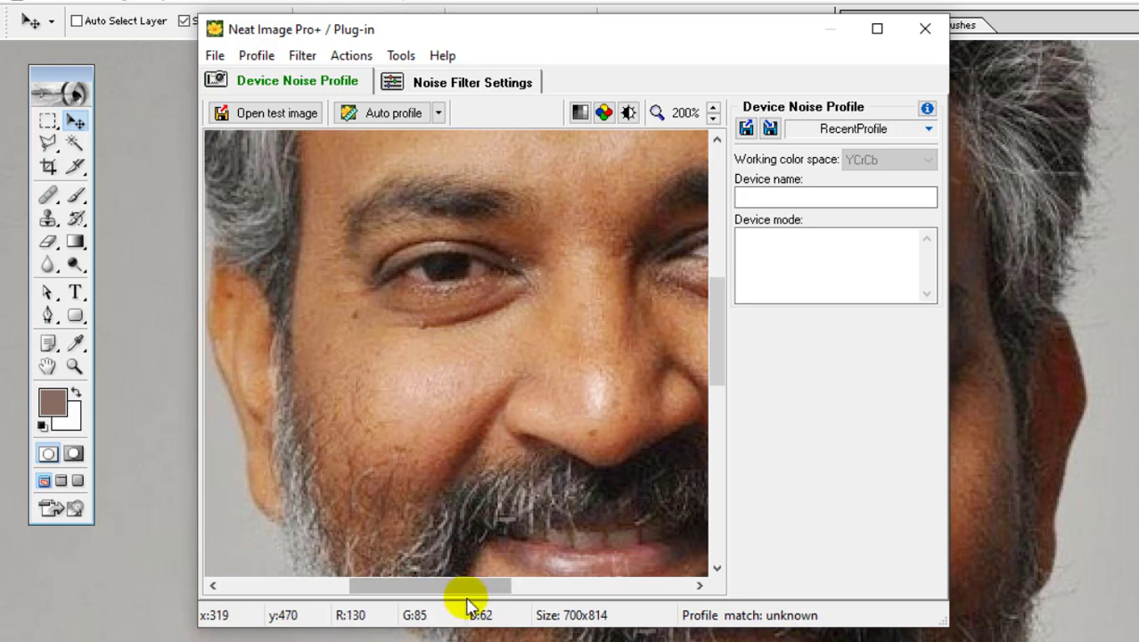
left_click_drag(462, 588, 500, 595)
scroll(408, 374, "down", 1)
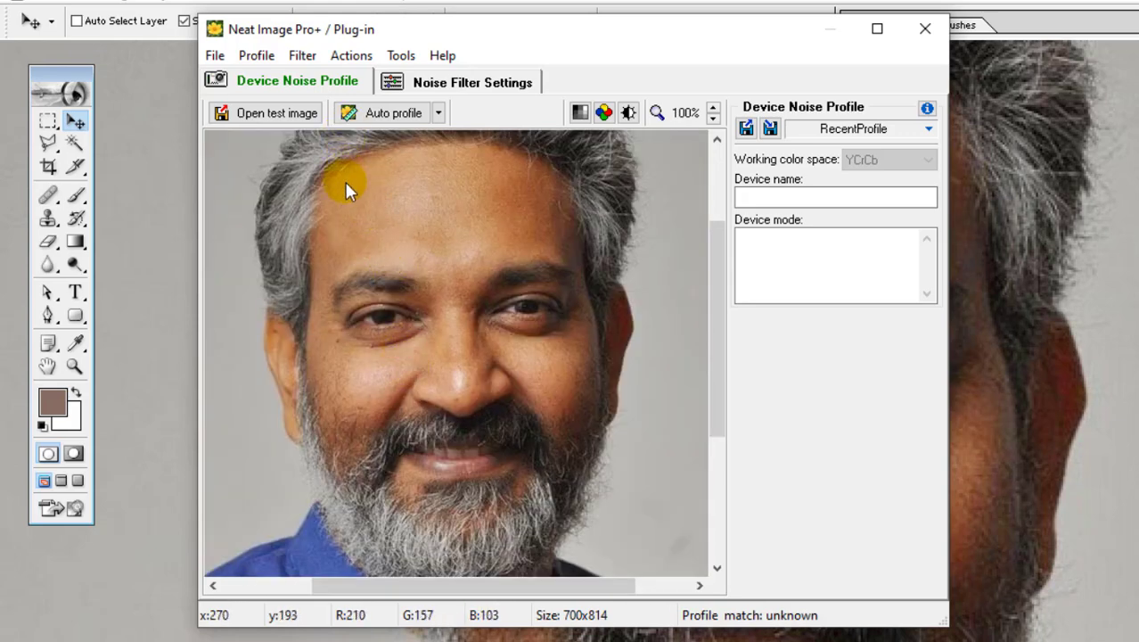
left_click_drag(312, 163, 378, 232)
left_click_drag(484, 378, 586, 482)
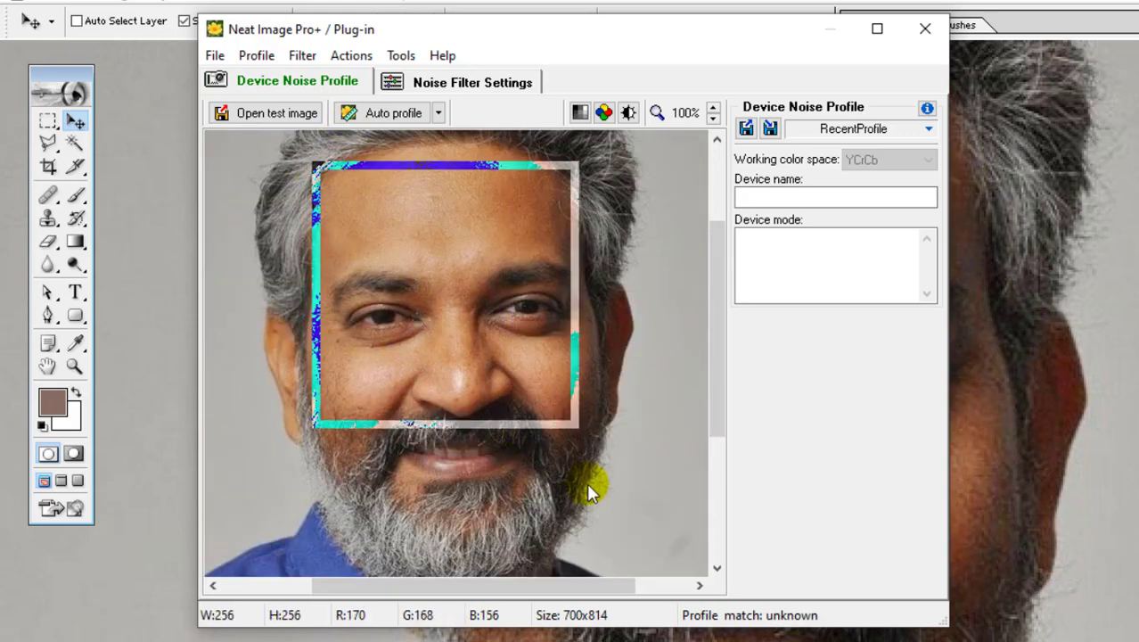
left_click_drag(486, 294, 474, 321)
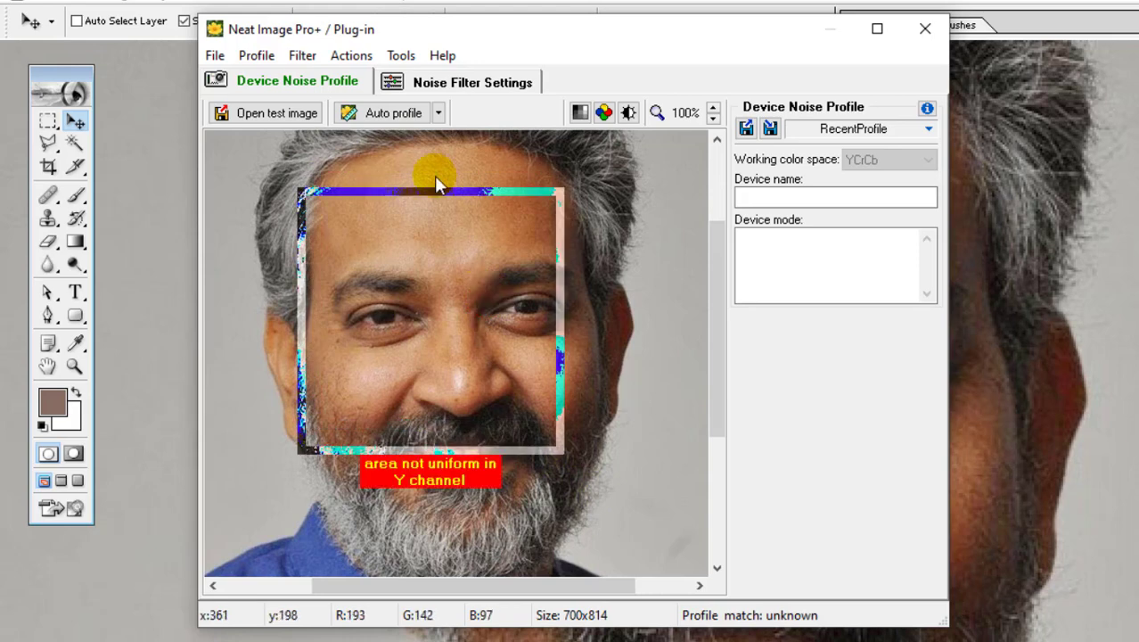
left_click(403, 122)
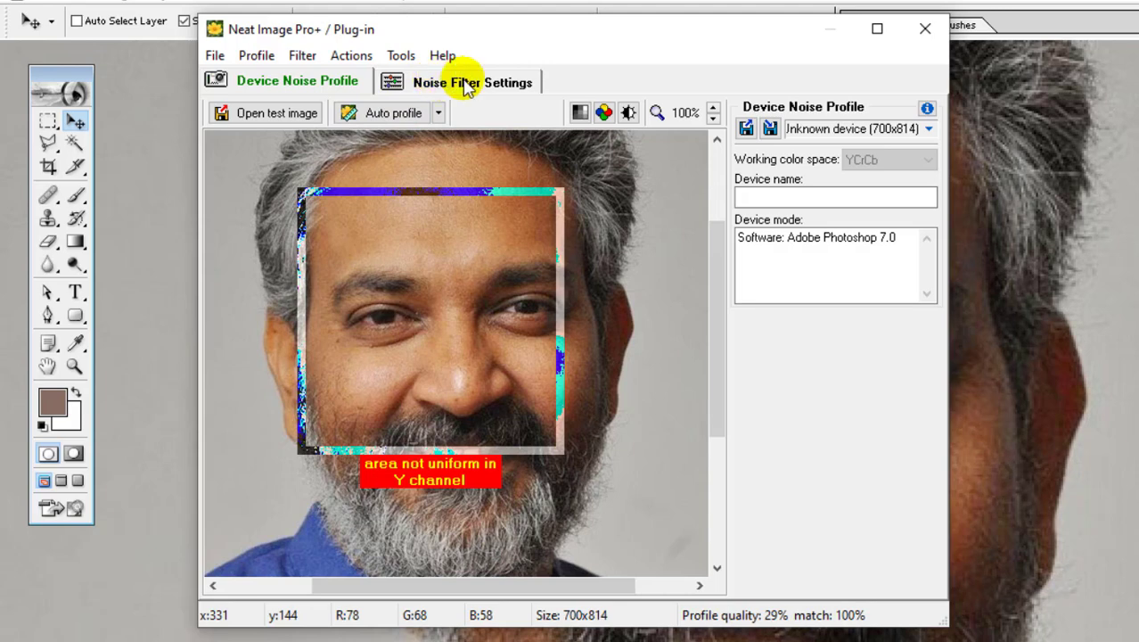
- Choose the Remove all noise filter preset, preview it on the face, and apply the noise reduction to the layer
left_click(467, 84)
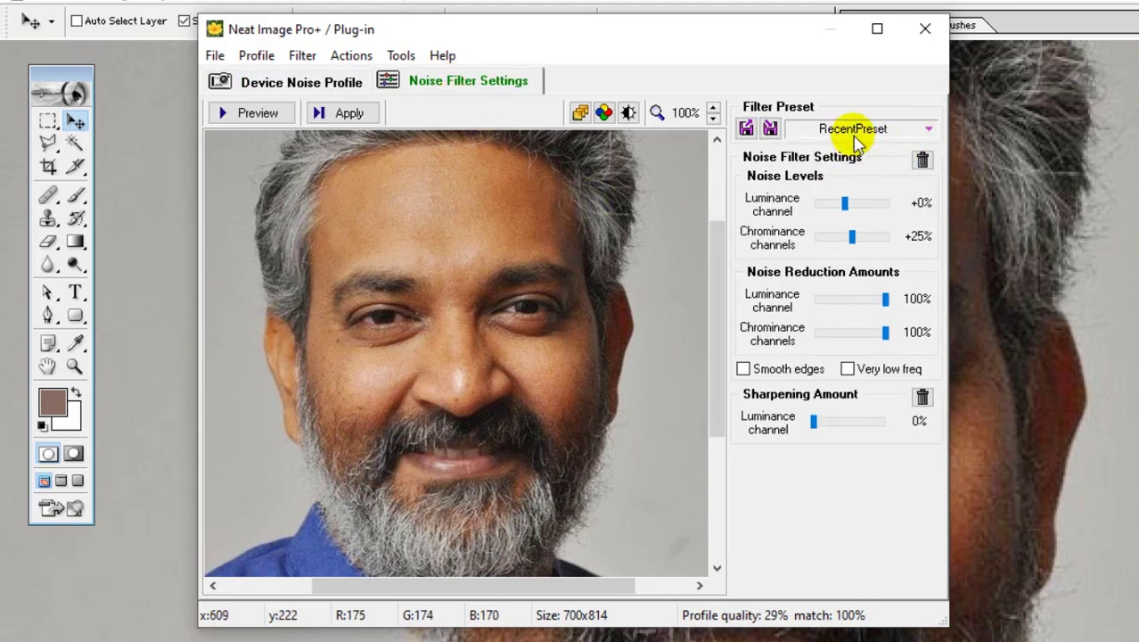
left_click(929, 129)
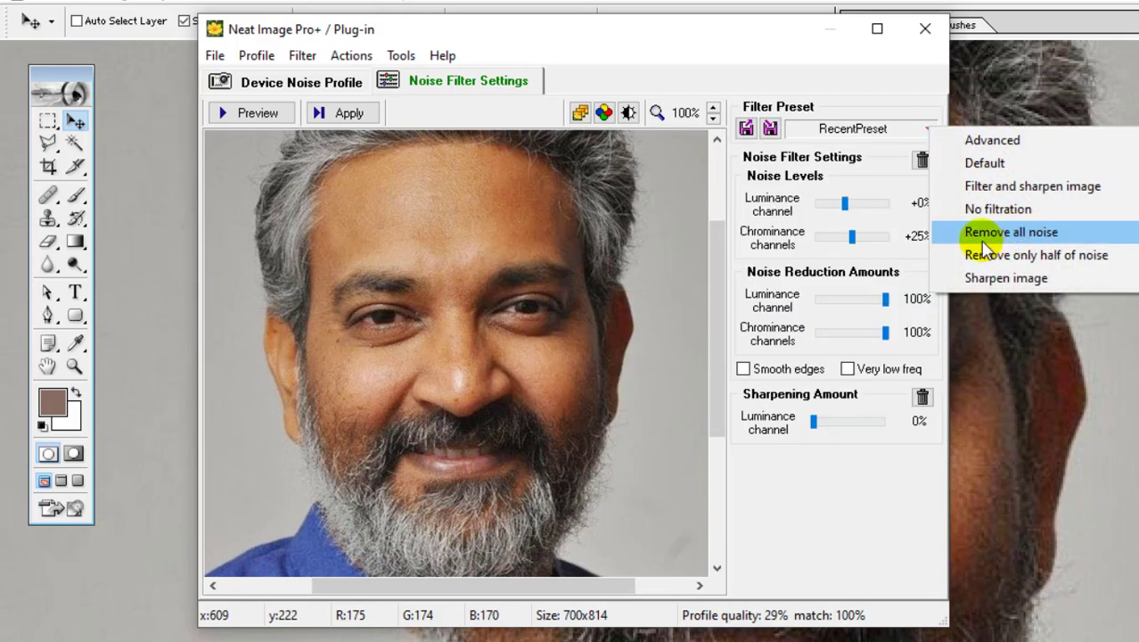
left_click(1039, 235)
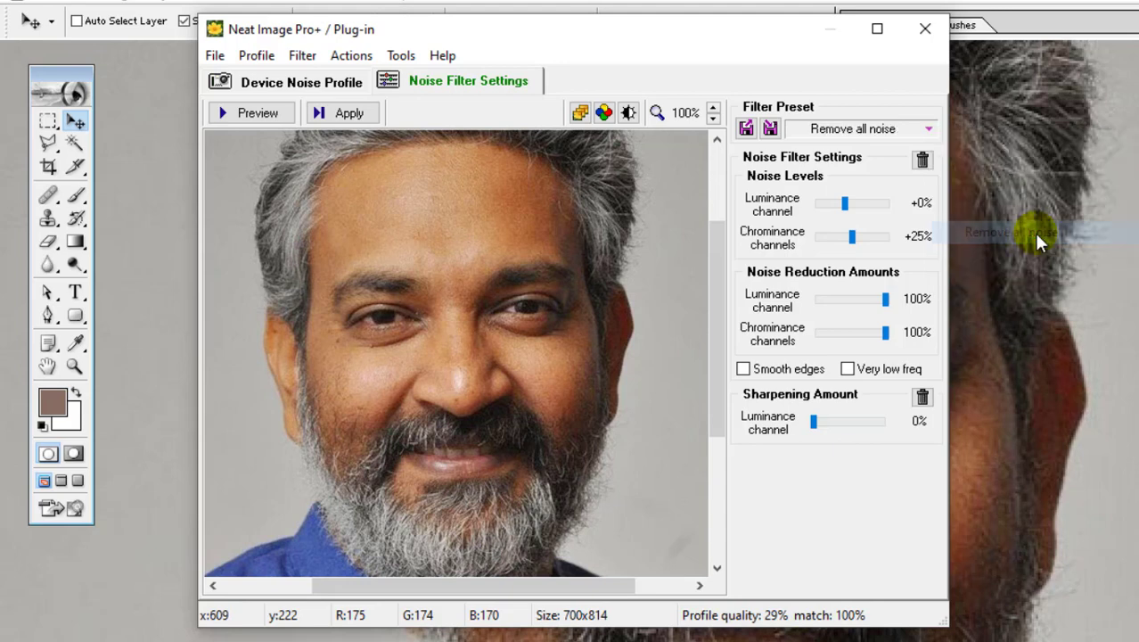
left_click(259, 112)
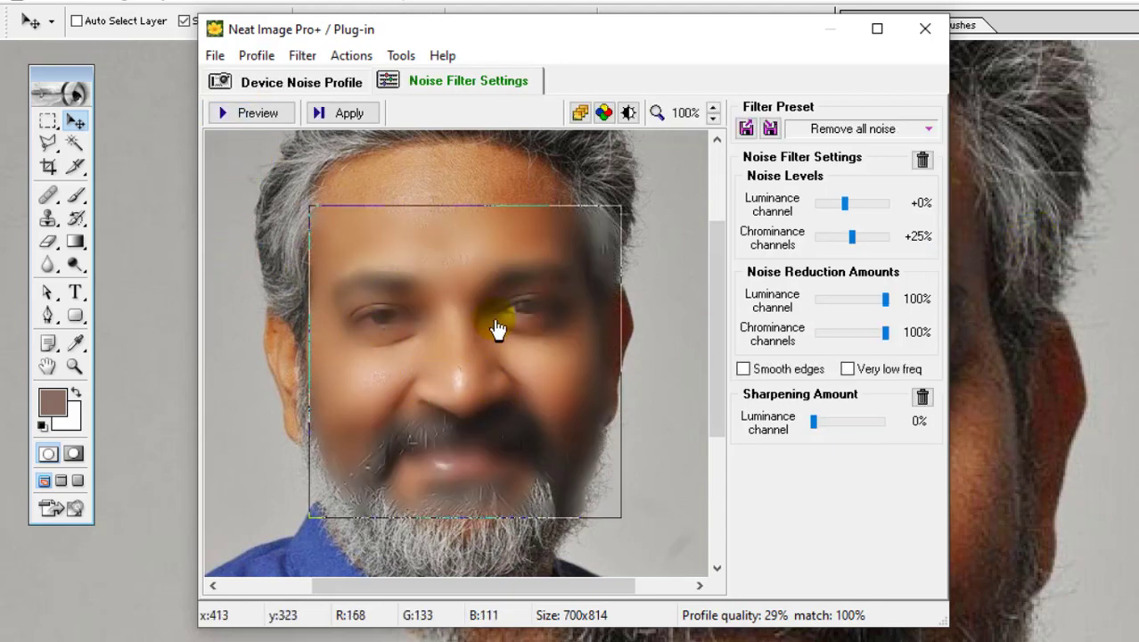
left_click(351, 114)
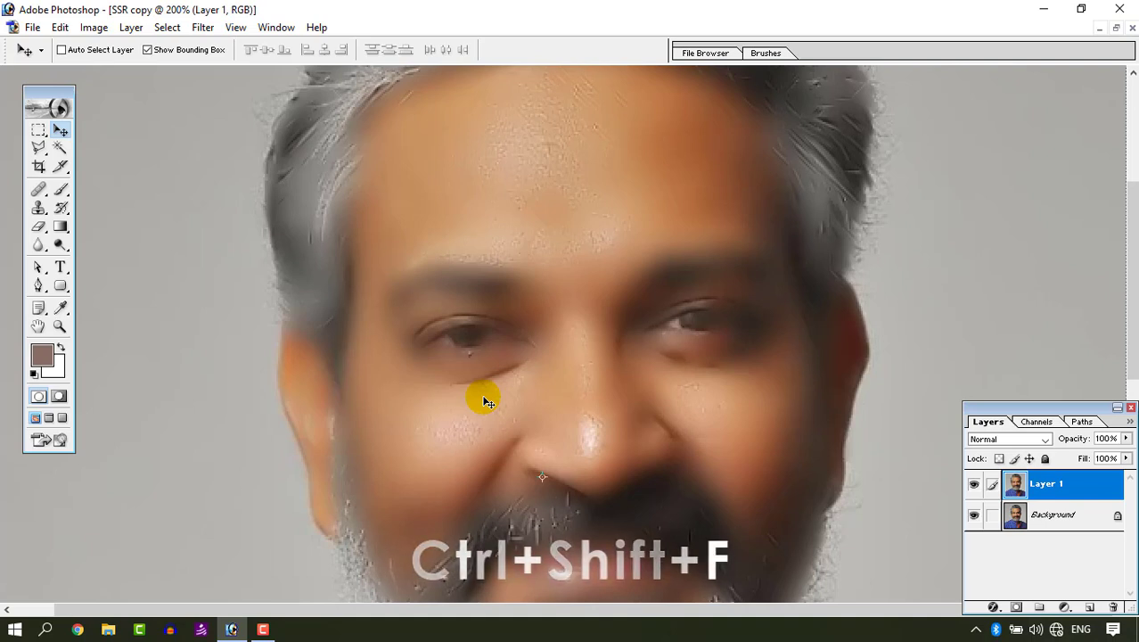
- Fade the noise reduction filter to 39% opacity in Normal mode, moving the dialog aside to see the face
key("h")
key("ctrl+shift+f")
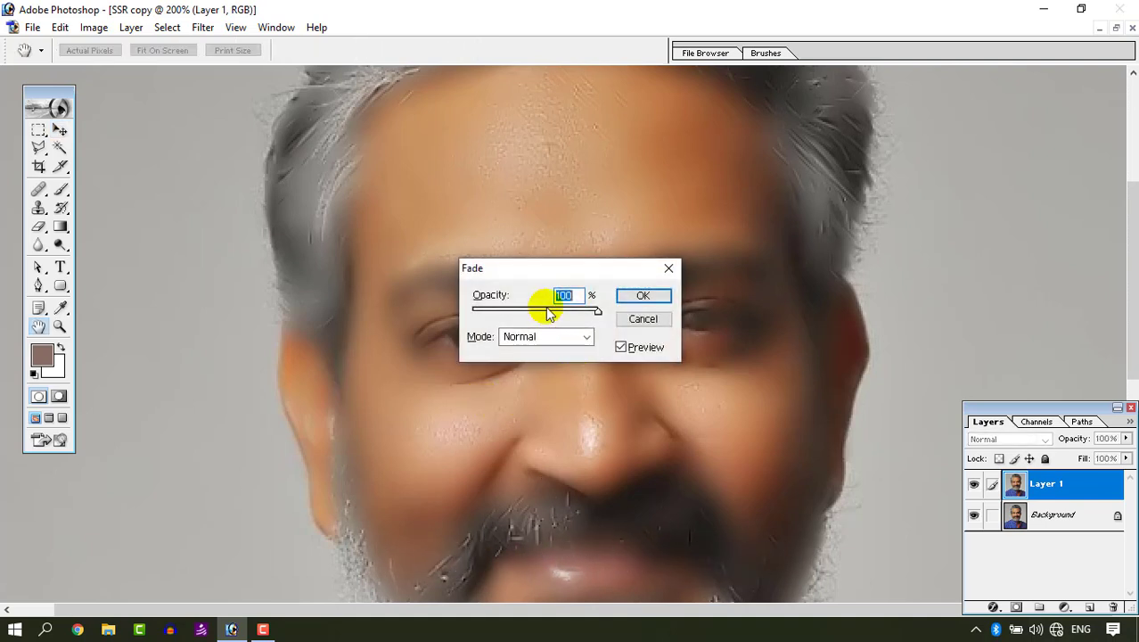
left_click_drag(522, 270, 676, 312)
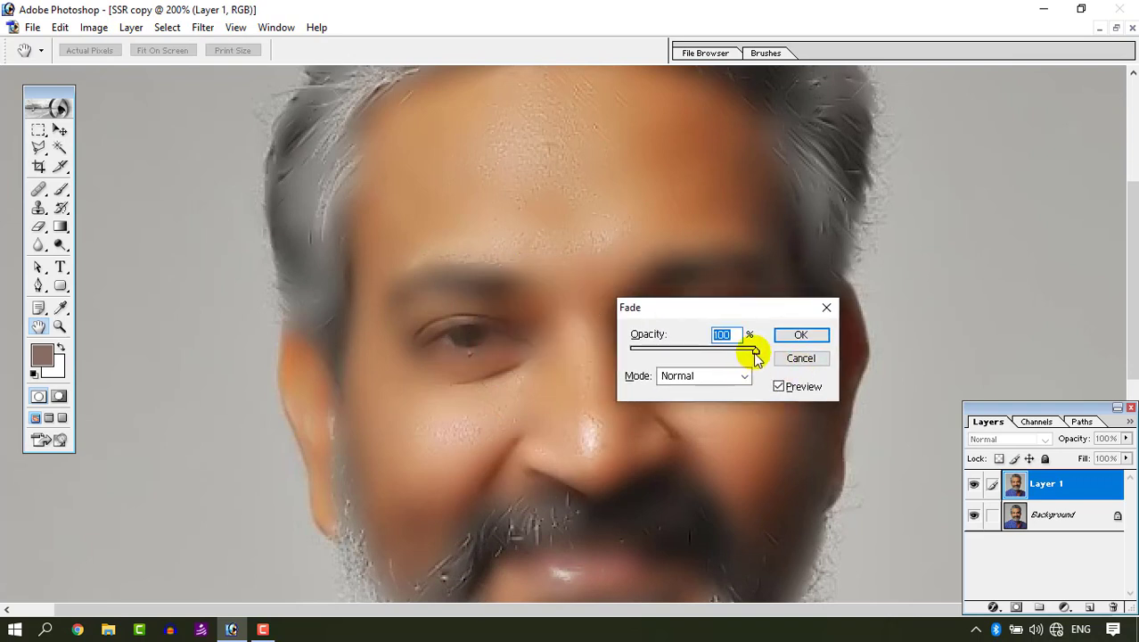
left_click_drag(754, 350, 666, 356)
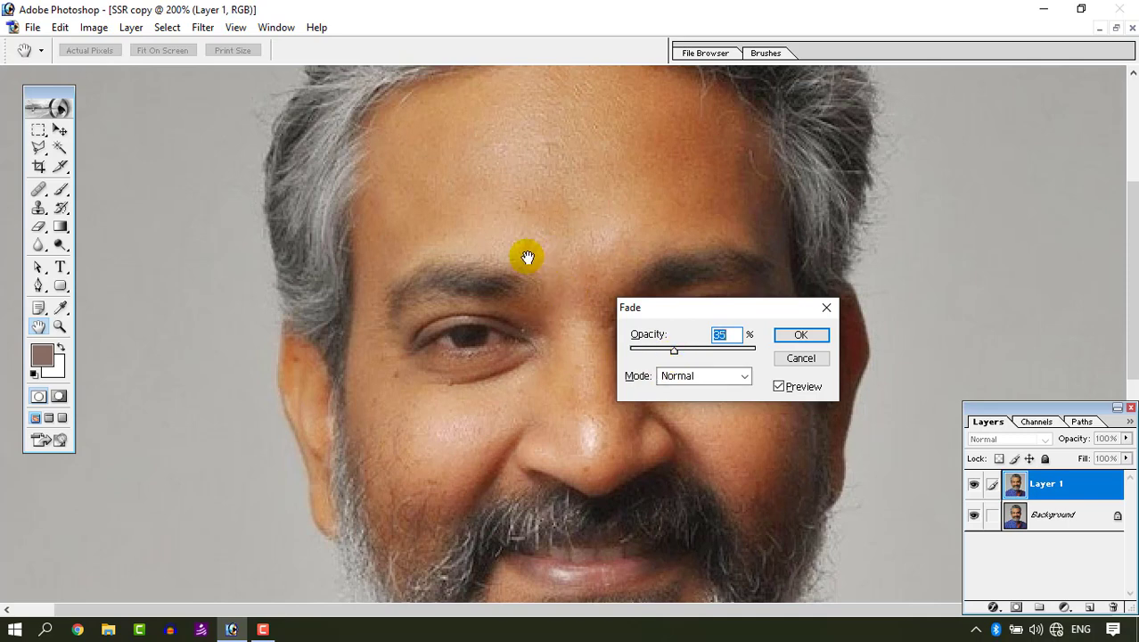
left_click(778, 386)
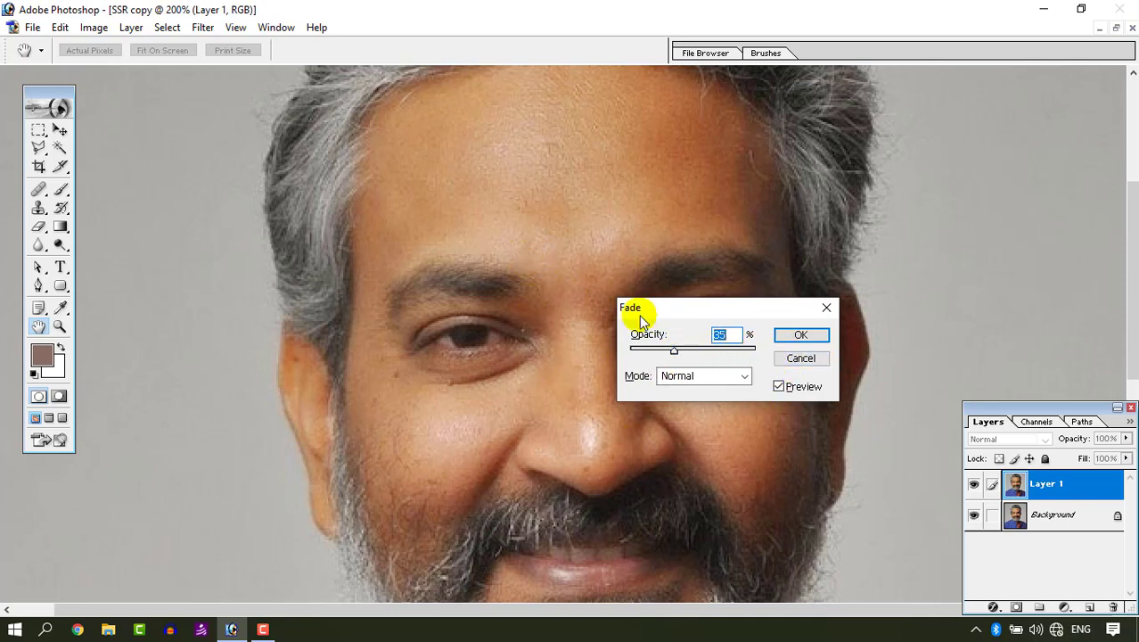
key("Up")
key("Up")
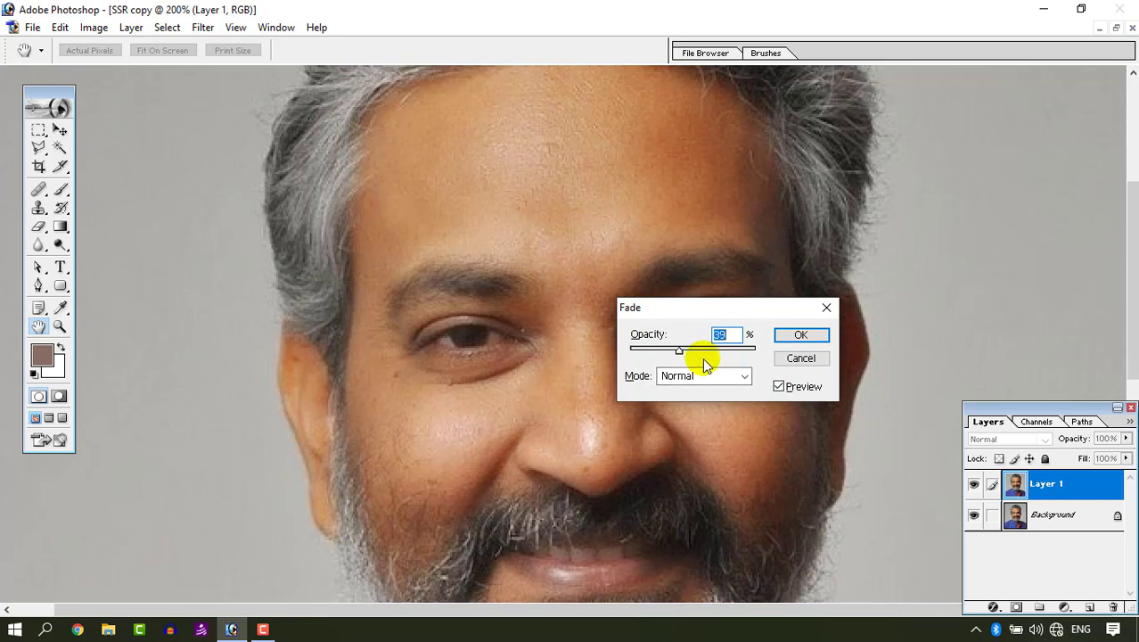
left_click(810, 337)
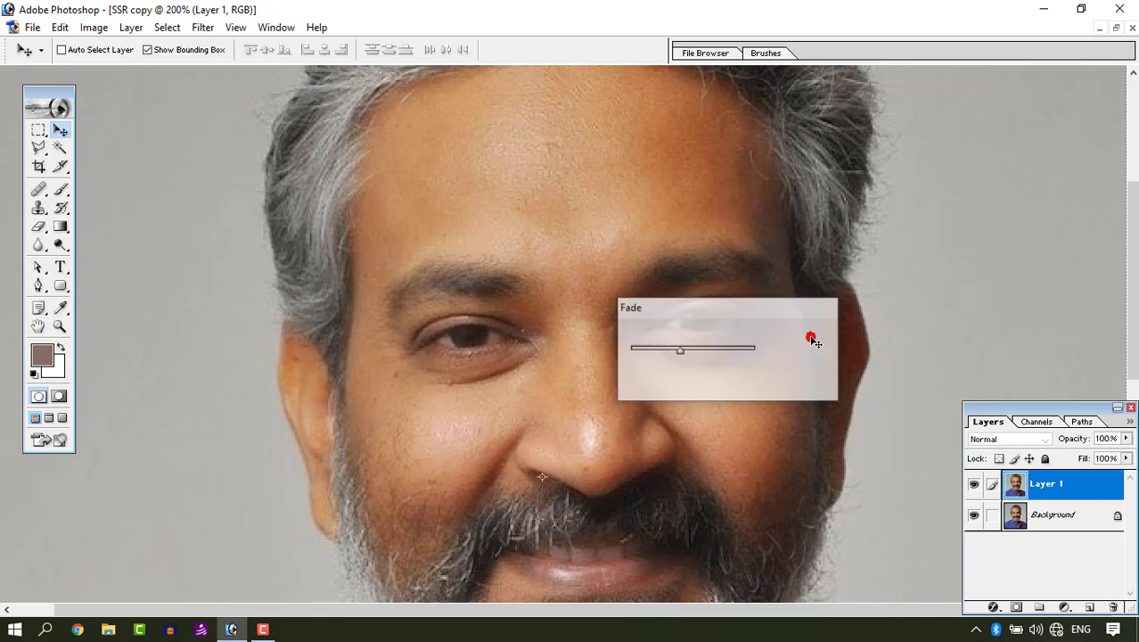
- Smooth the skin of the forehead and upper cheeks with the Blur tool at 57% strength
scroll(559, 323, "up", 2)
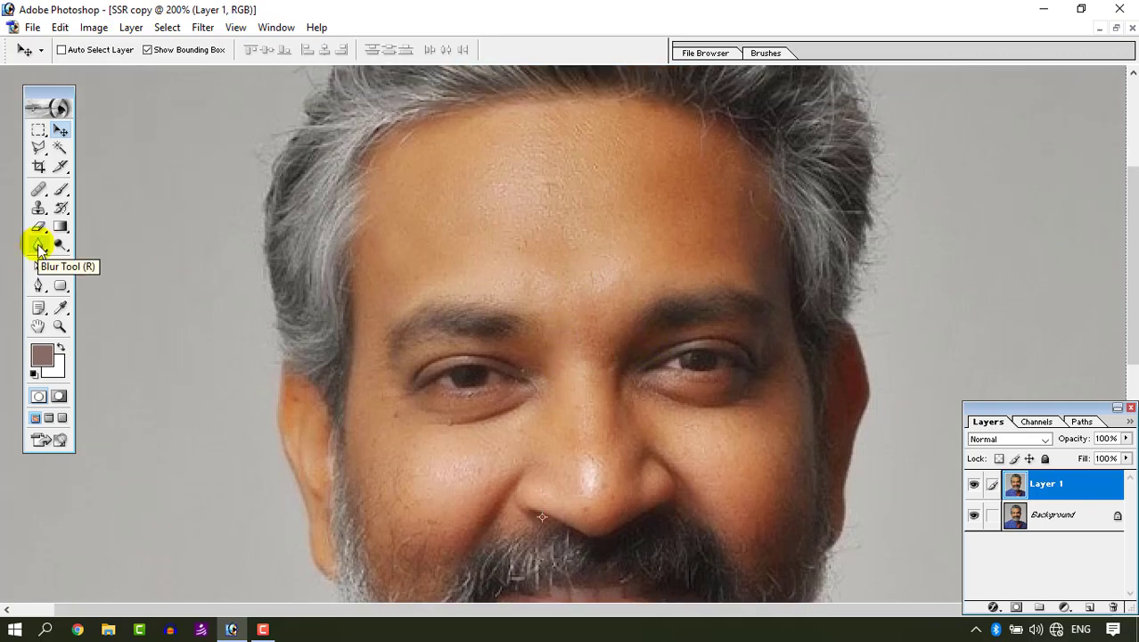
left_click(37, 246)
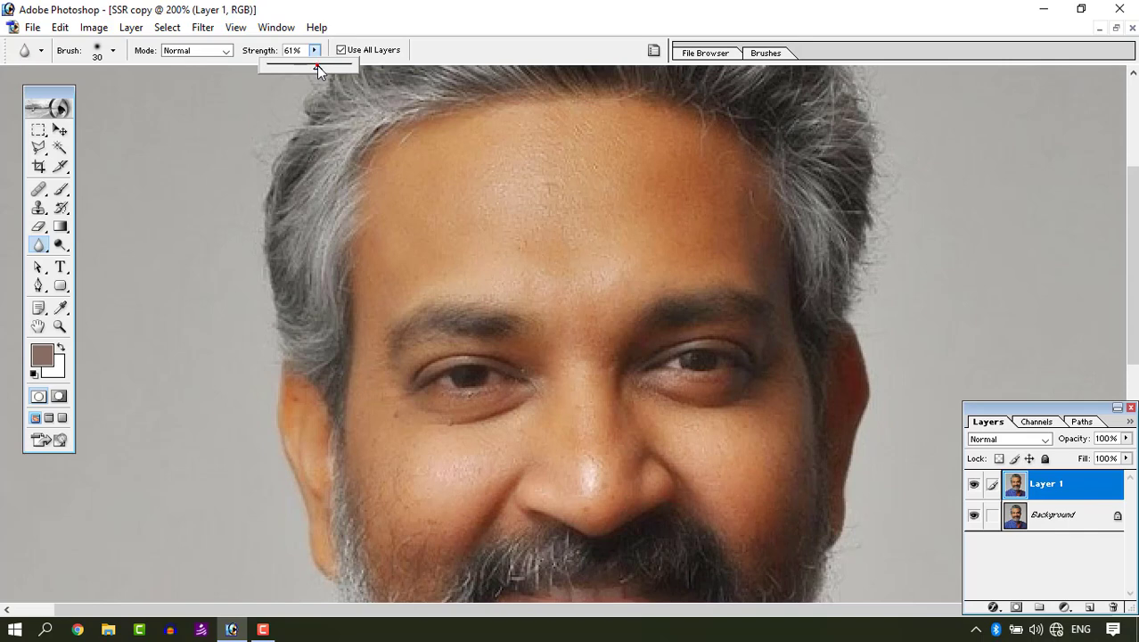
left_click_drag(317, 65, 312, 66)
left_click(388, 16)
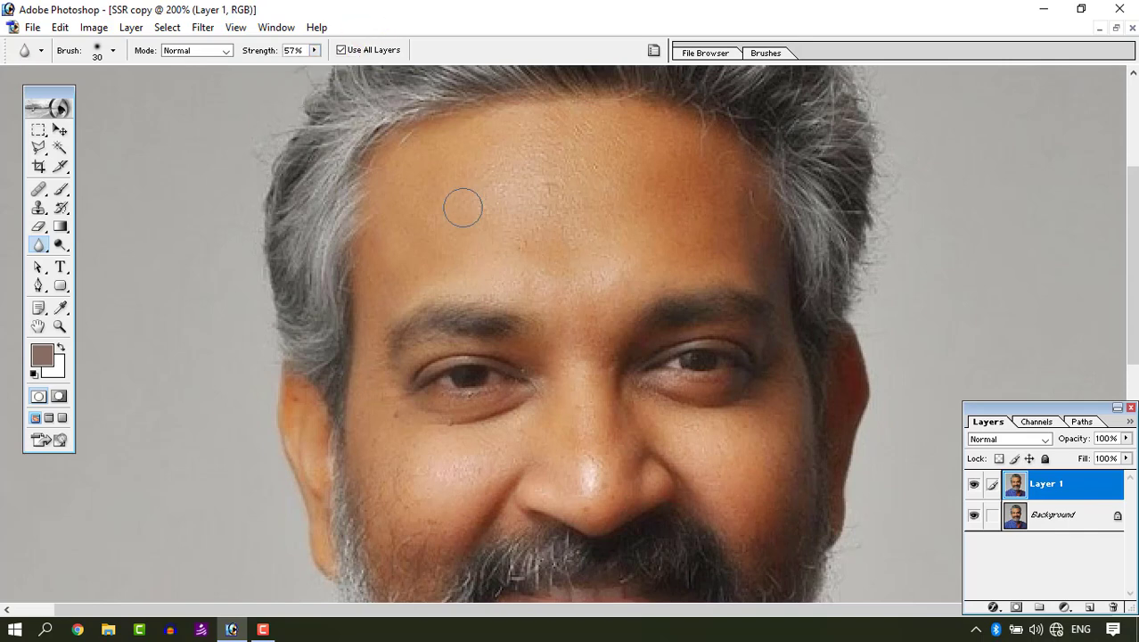
mouse_move(462, 212)
left_mouse_down()
mouse_move(501, 176)
mouse_move(442, 192)
left_mouse_up()
mouse_move(570, 191)
left_mouse_down()
mouse_move(541, 143)
mouse_move(540, 181)
mouse_move(566, 242)
mouse_move(550, 147)
left_mouse_up()
scroll(754, 512, "down", 1)
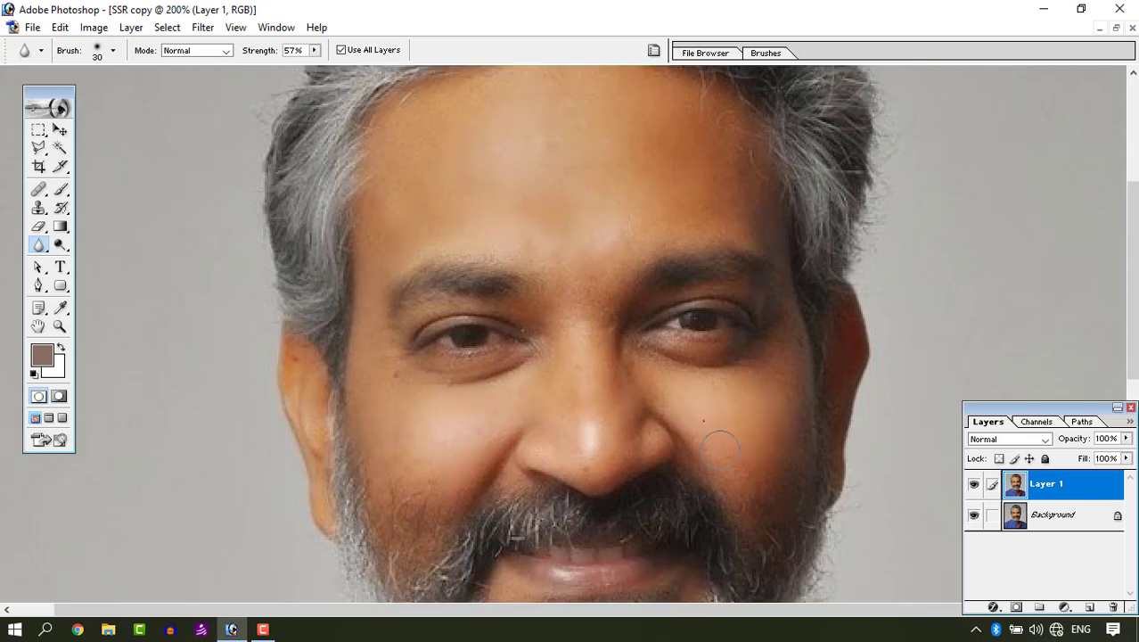
- Blur the remaining rough skin around the nose, the lower cheeks near the beard, and the ear
scroll(410, 188, "up", 1)
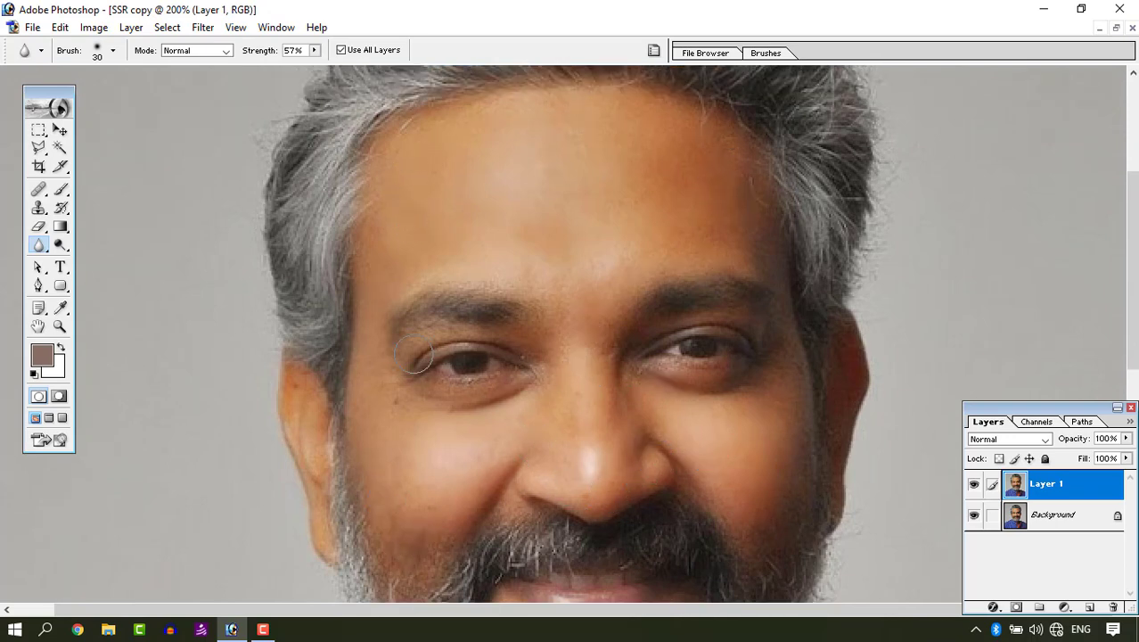
left_click(546, 334)
scroll(796, 397, "down", 4)
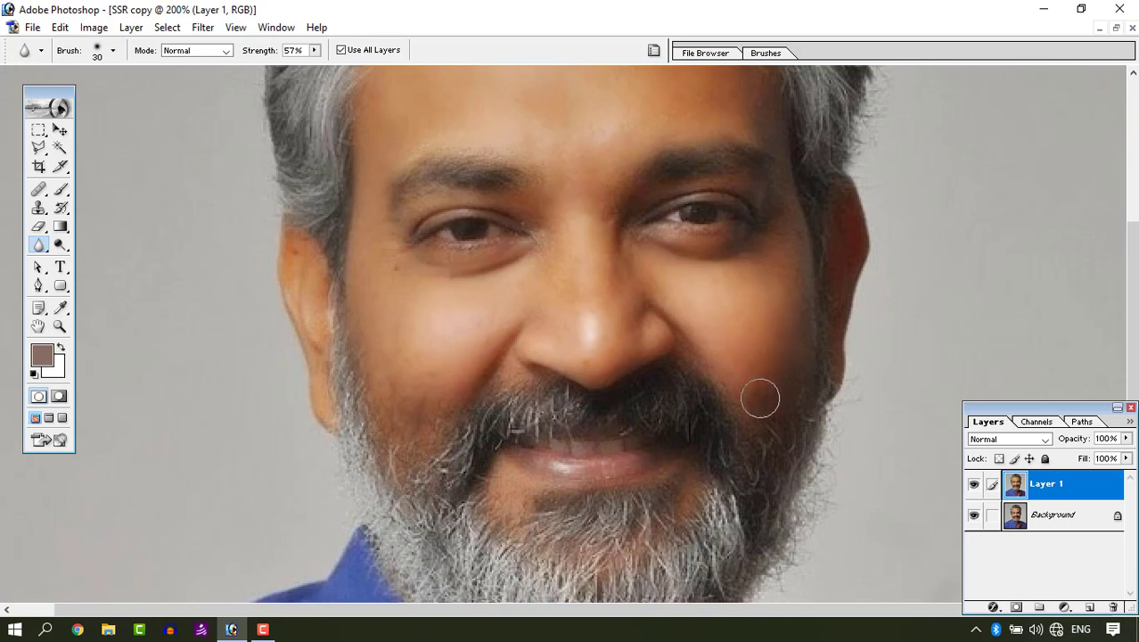
mouse_move(757, 397)
left_mouse_down()
mouse_move(829, 280)
mouse_move(847, 222)
mouse_move(828, 311)
mouse_move(833, 388)
left_mouse_up()
left_click(298, 256)
scroll(374, 328, "up", 2)
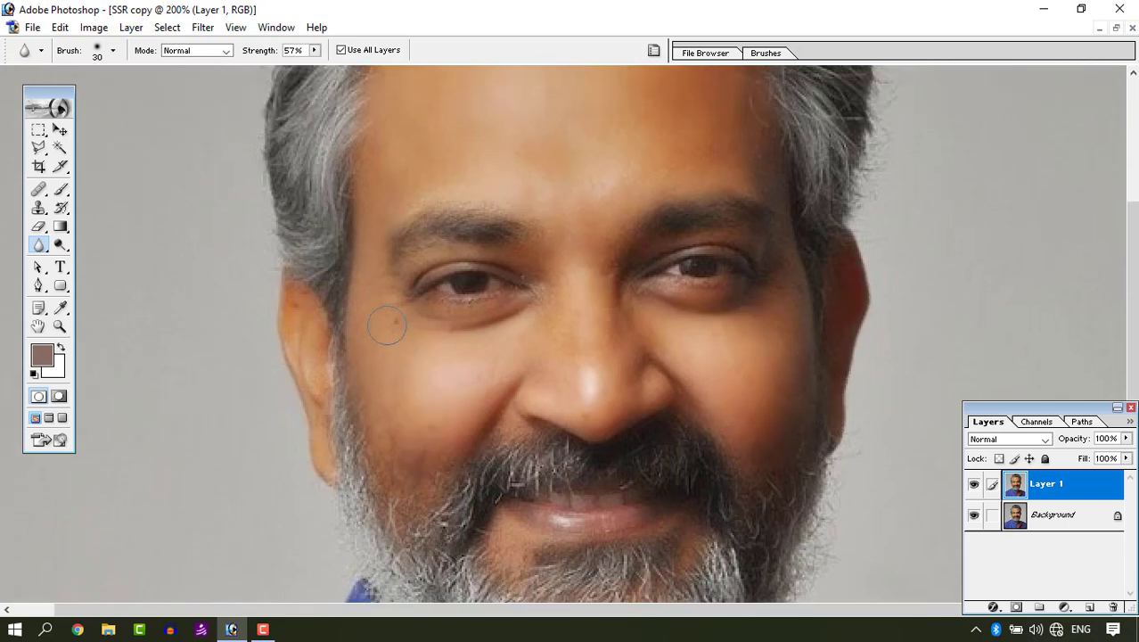
mouse_move(544, 319)
left_mouse_down()
mouse_move(584, 294)
mouse_move(579, 357)
mouse_move(593, 368)
left_mouse_up()
key("ctrl+minus")
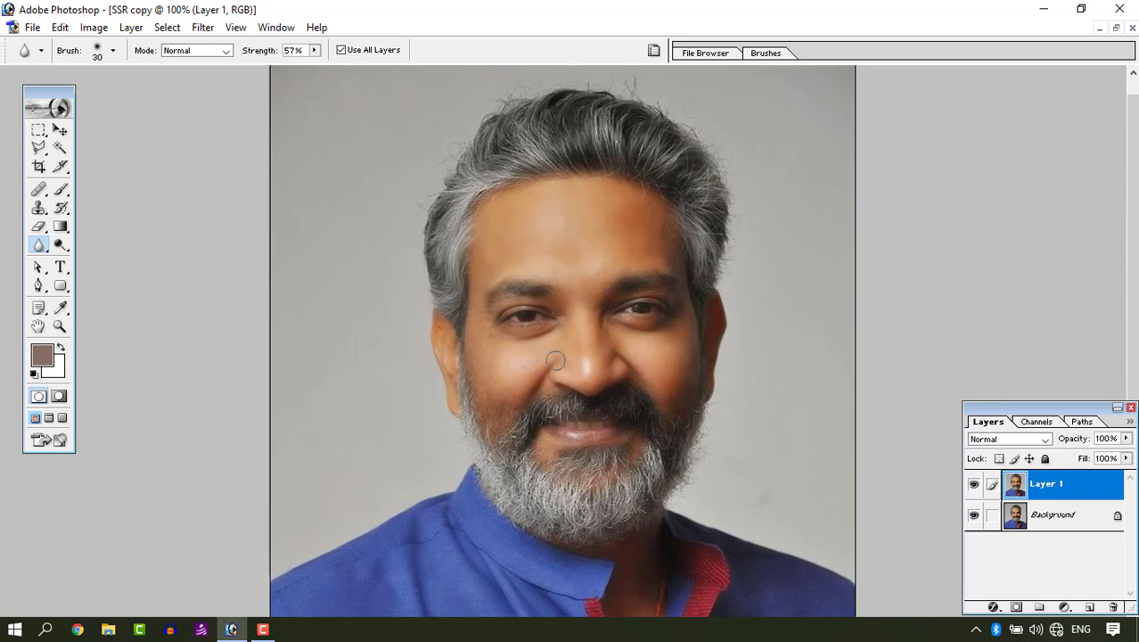
mouse_move(507, 385)
left_mouse_down()
mouse_move(521, 409)
mouse_move(562, 372)
mouse_move(529, 410)
left_mouse_up()
- Raise the saturation of the retouched layer to +9 with Hue/Saturation
key("ctrl+u")
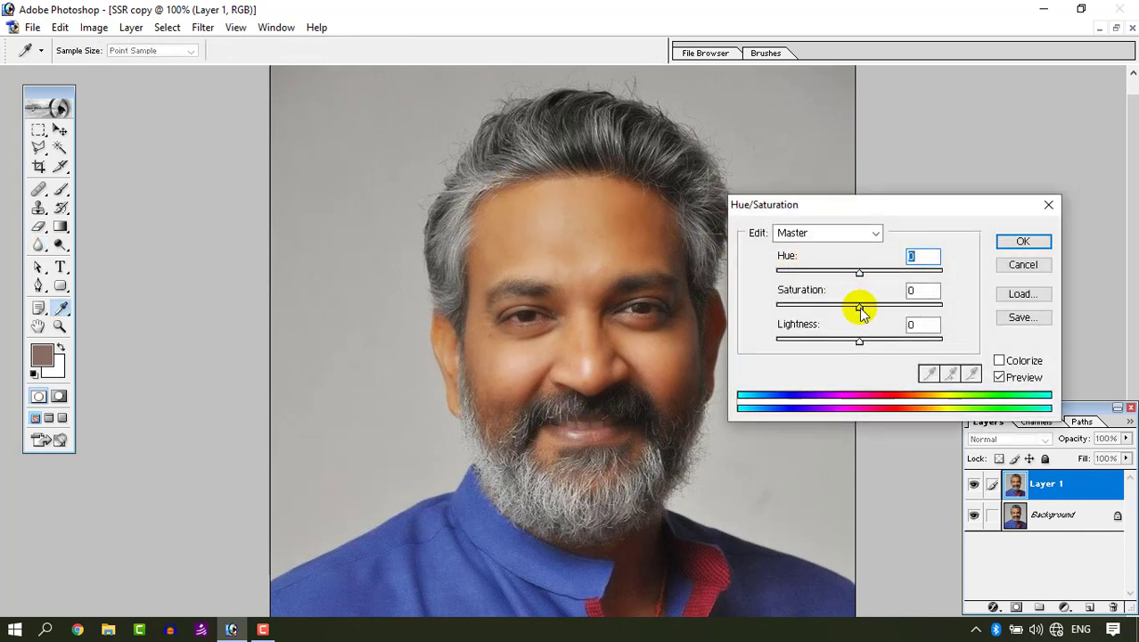
left_click_drag(860, 306, 868, 312)
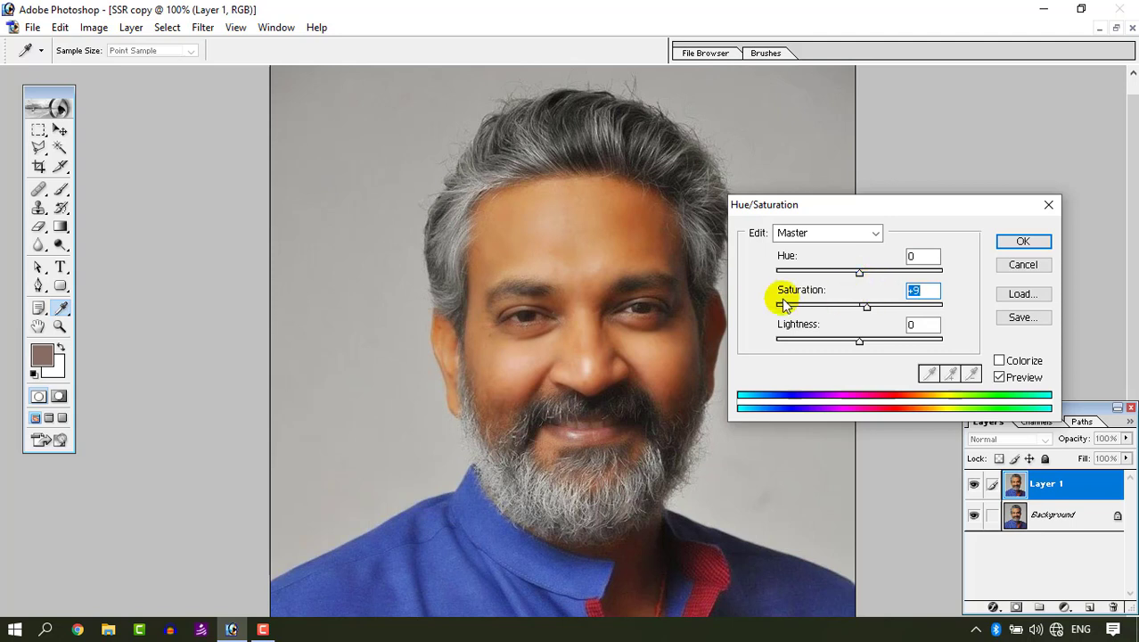
left_click(1021, 241)
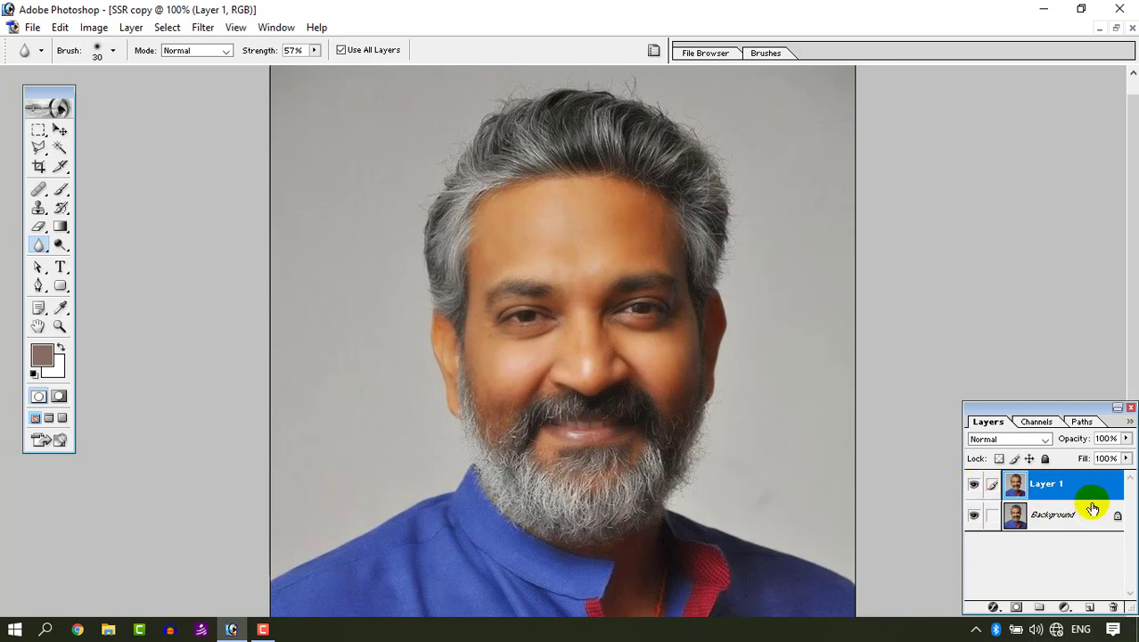
- Compare the retouched portrait with the original by hiding and showing Layer 1 several times
left_click(1050, 490)
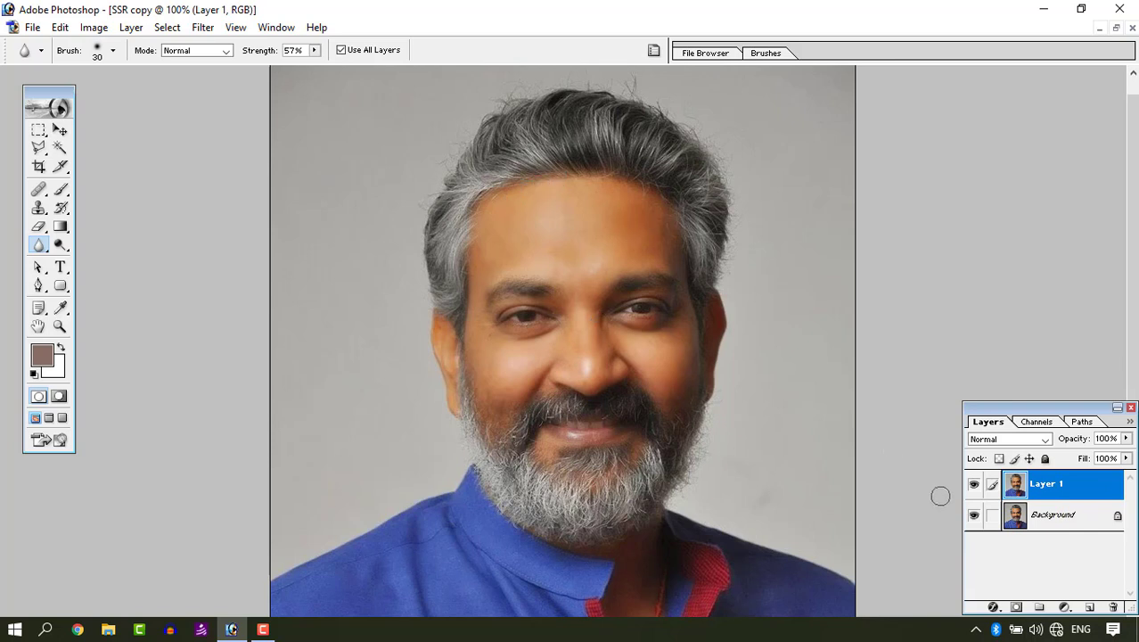
left_click(973, 486)
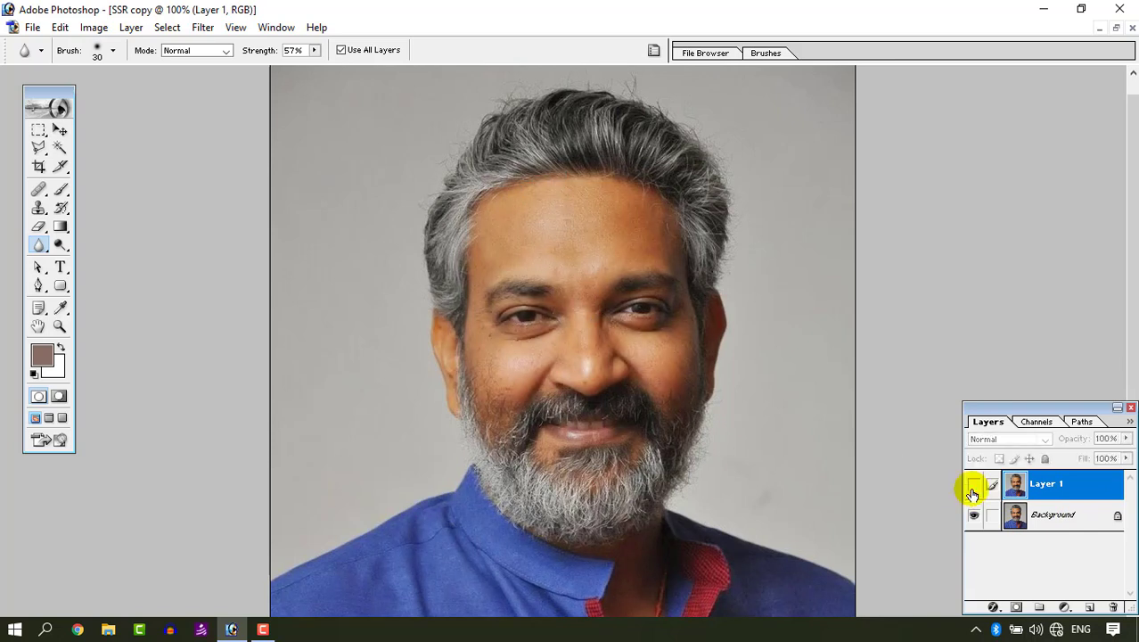
left_click(973, 489)
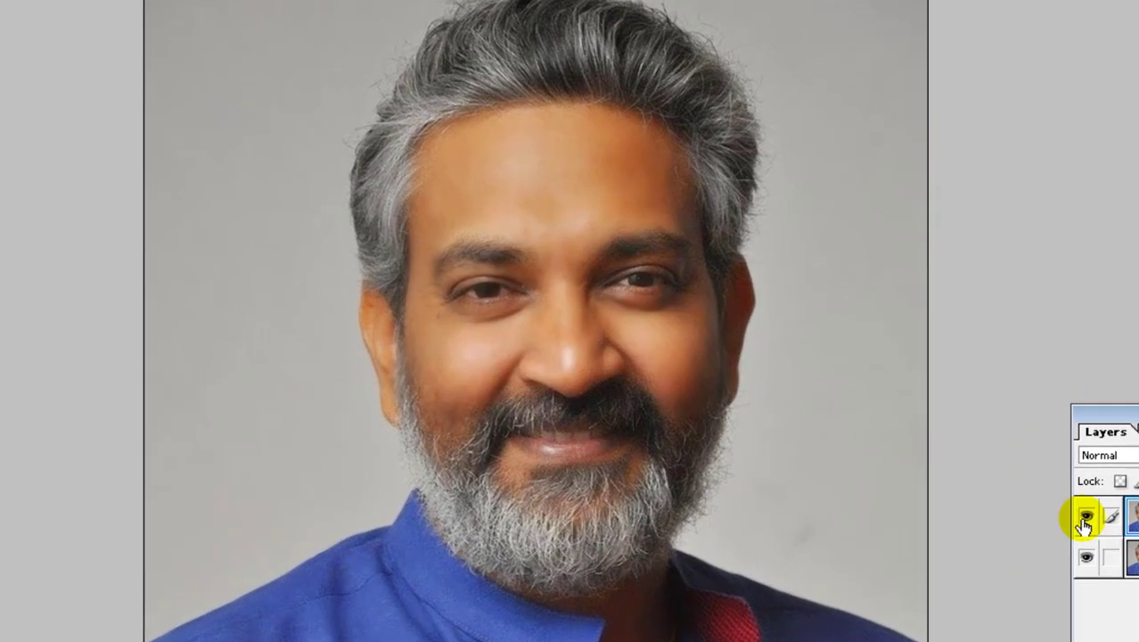
left_click(1084, 521)
left_click(1084, 521)
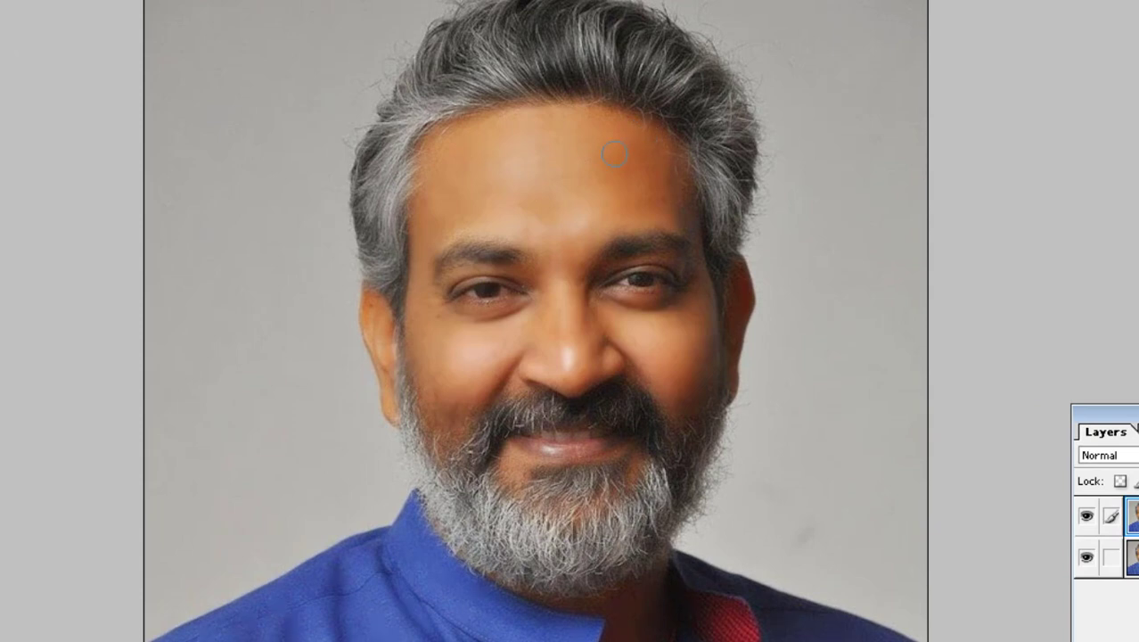
left_click(1085, 518)
left_click(1085, 519)
left_click(1085, 519)
key("alt+t")
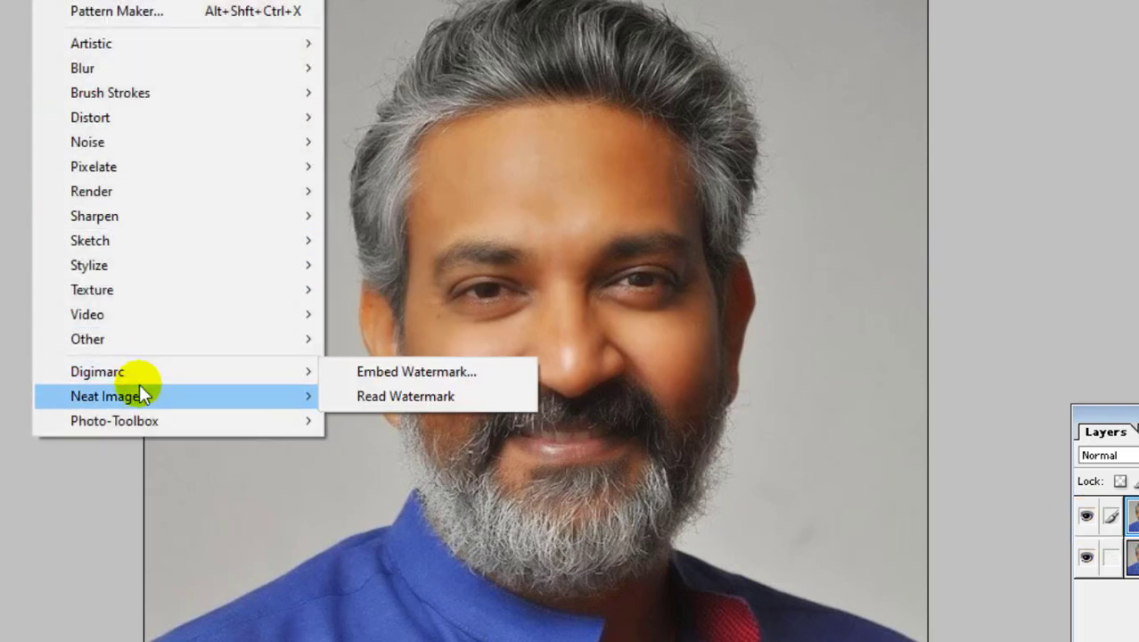
mouse_move(147, 388)
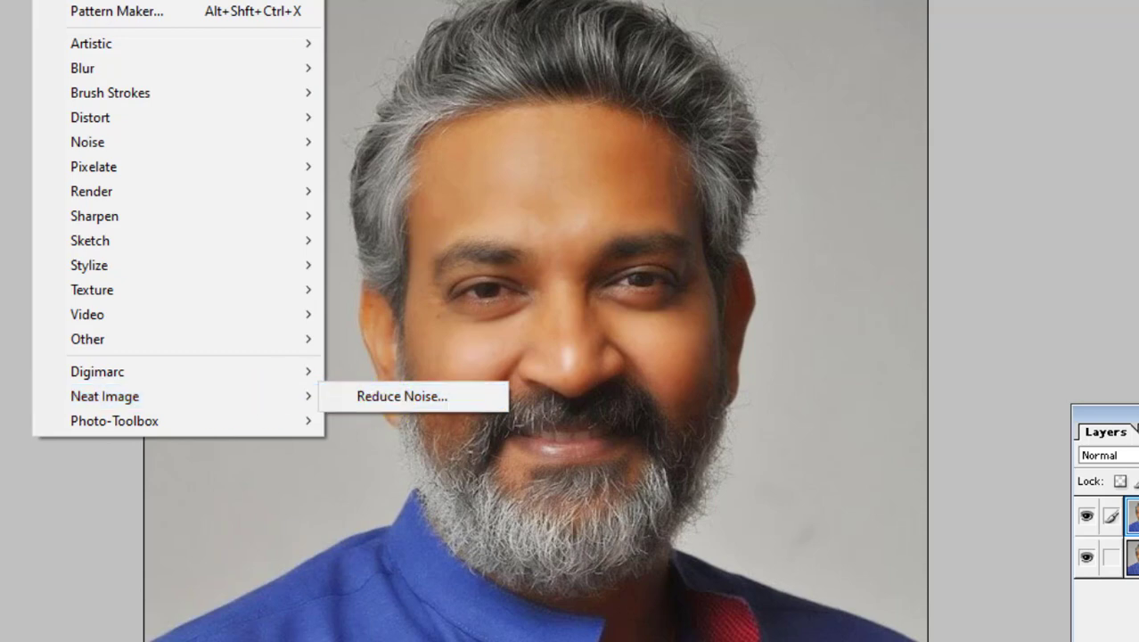
key("Escape")
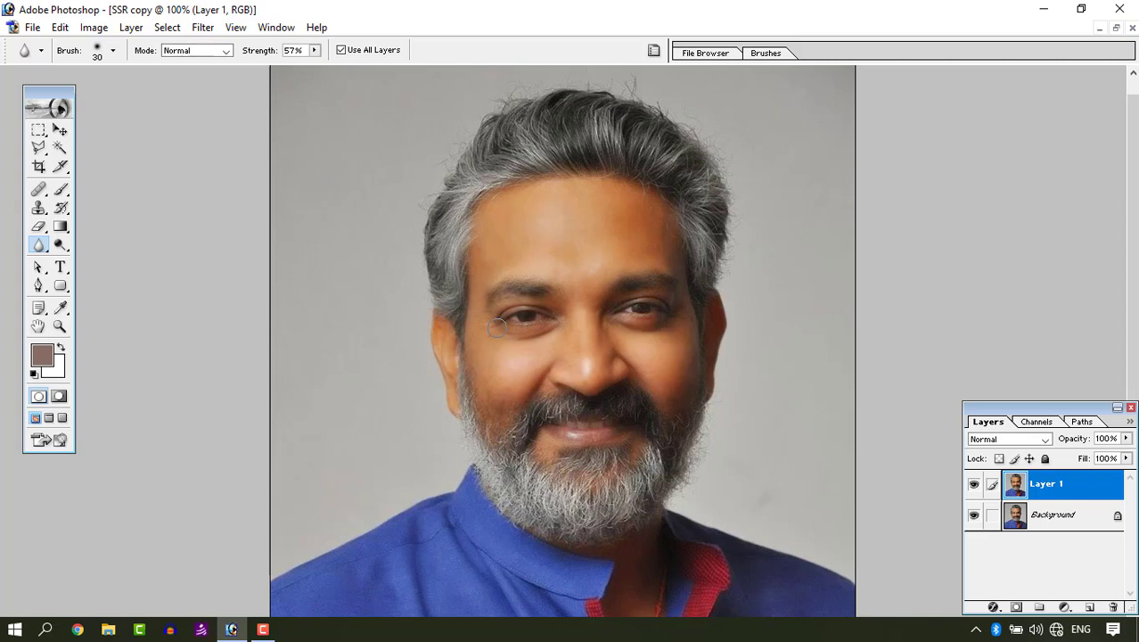
- Check the smoothed forehead, eyes and cheeks against the original photo by toggling Layer 1's visibility
left_click(973, 484)
left_click(974, 484)
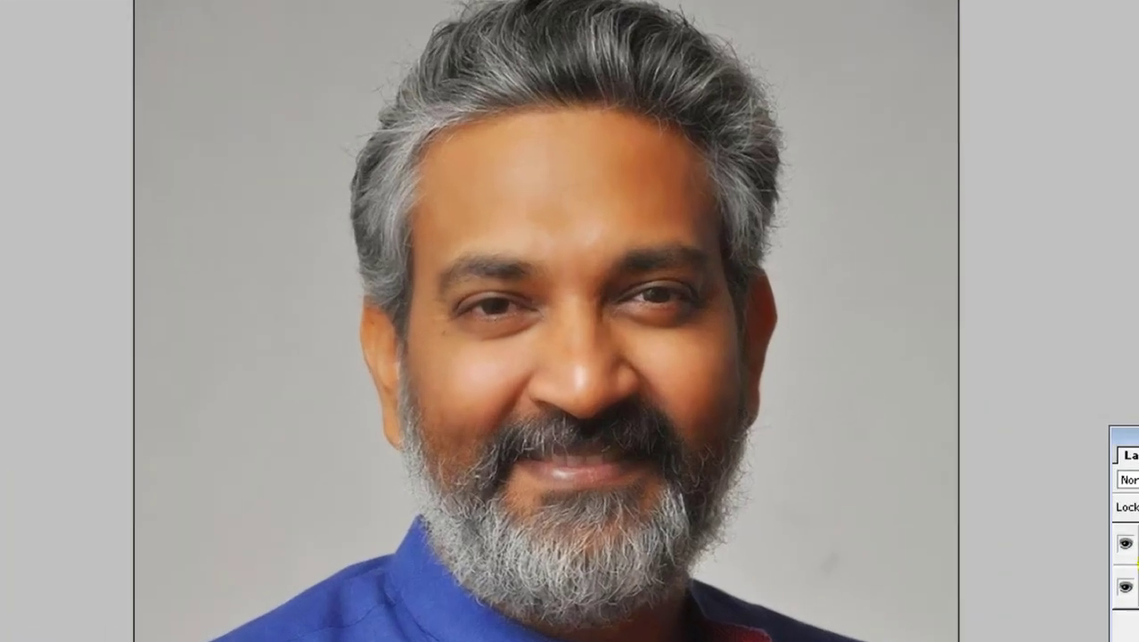
left_click(677, 330)
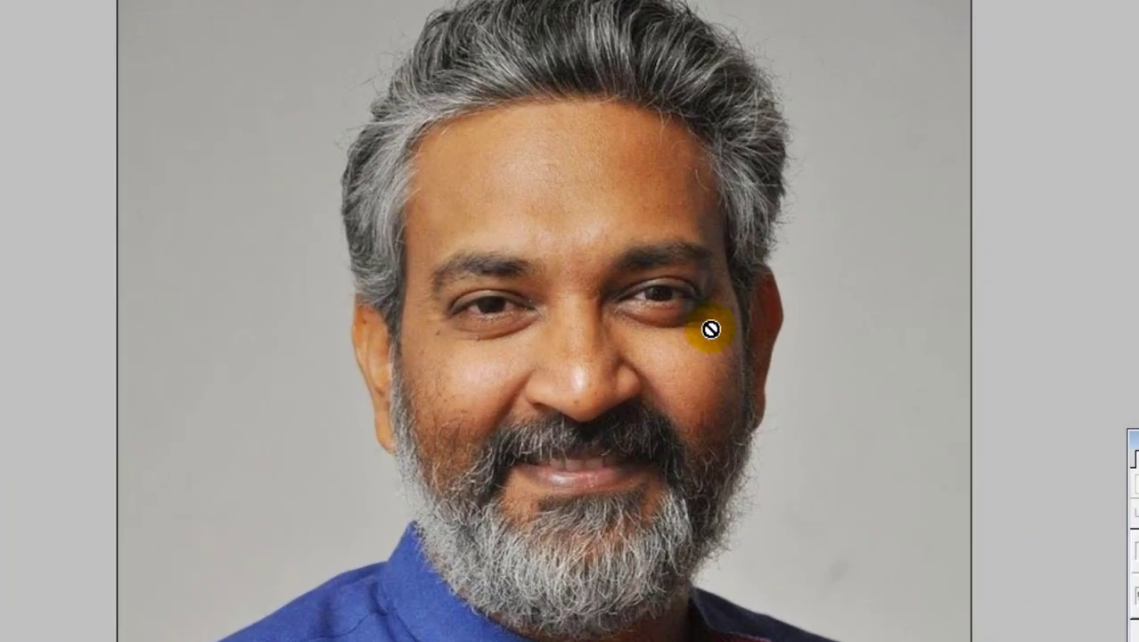
left_click(1136, 552)
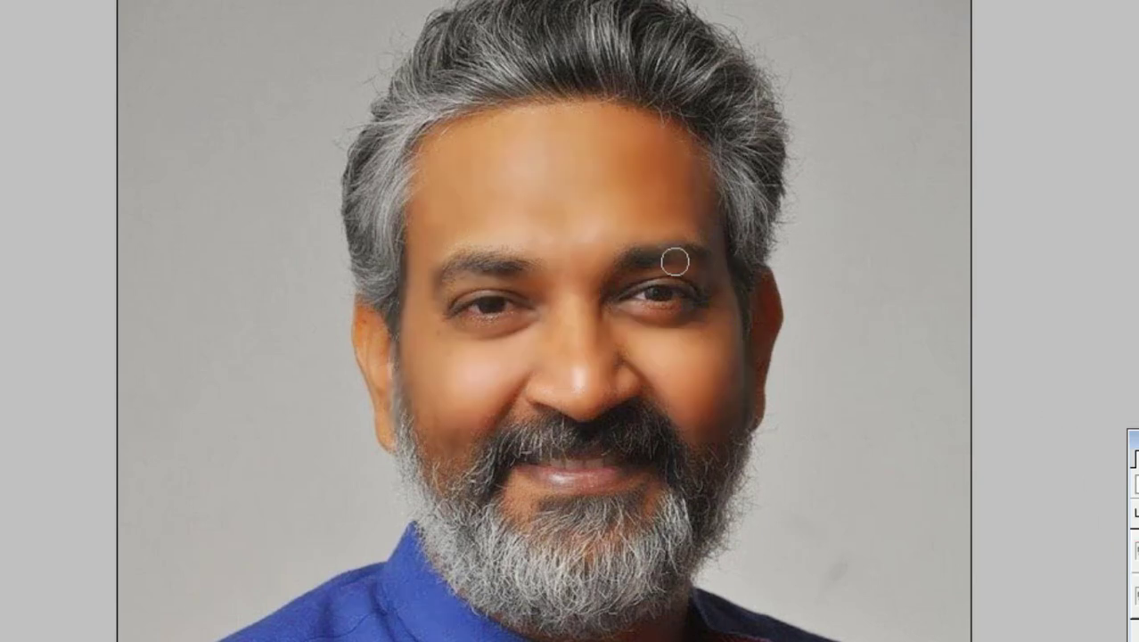
left_click(433, 173)
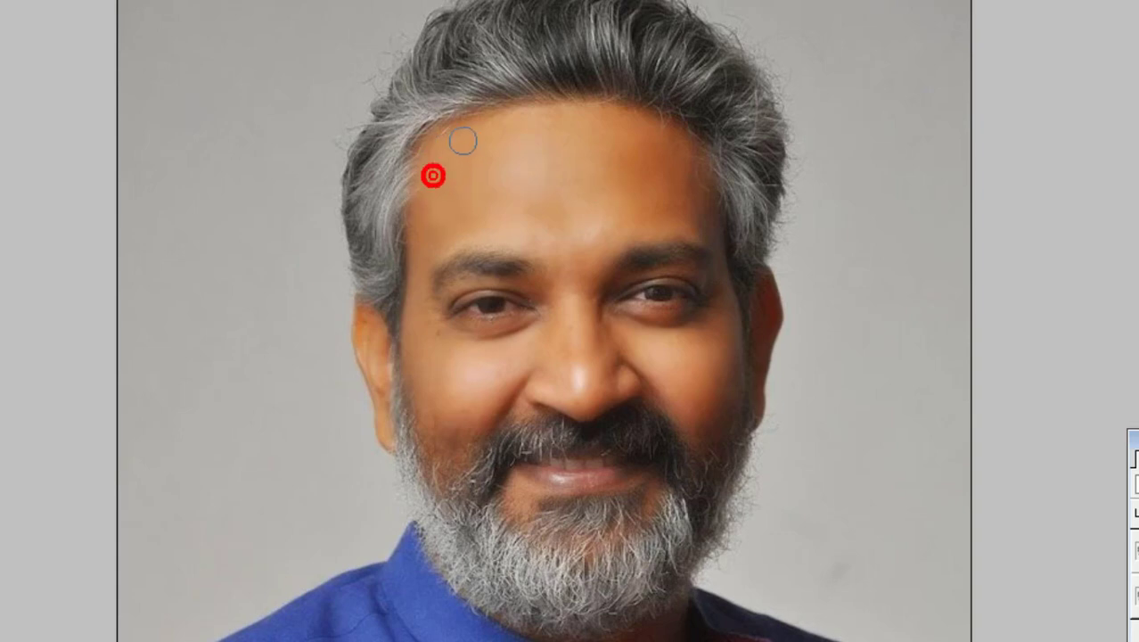
left_click(1134, 595)
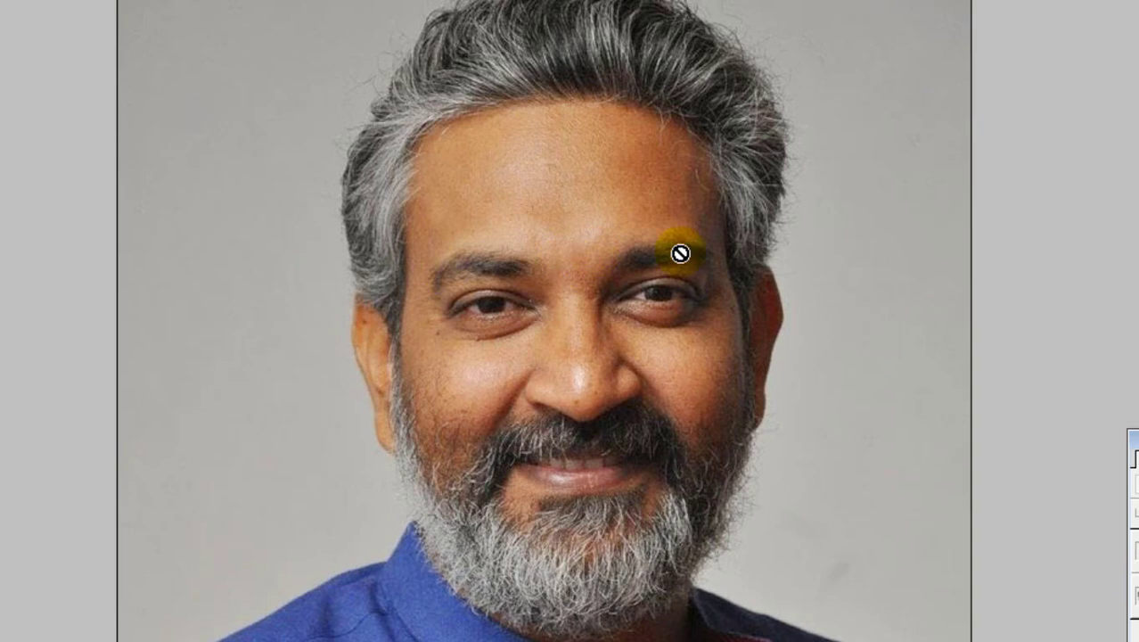
left_click(1132, 554)
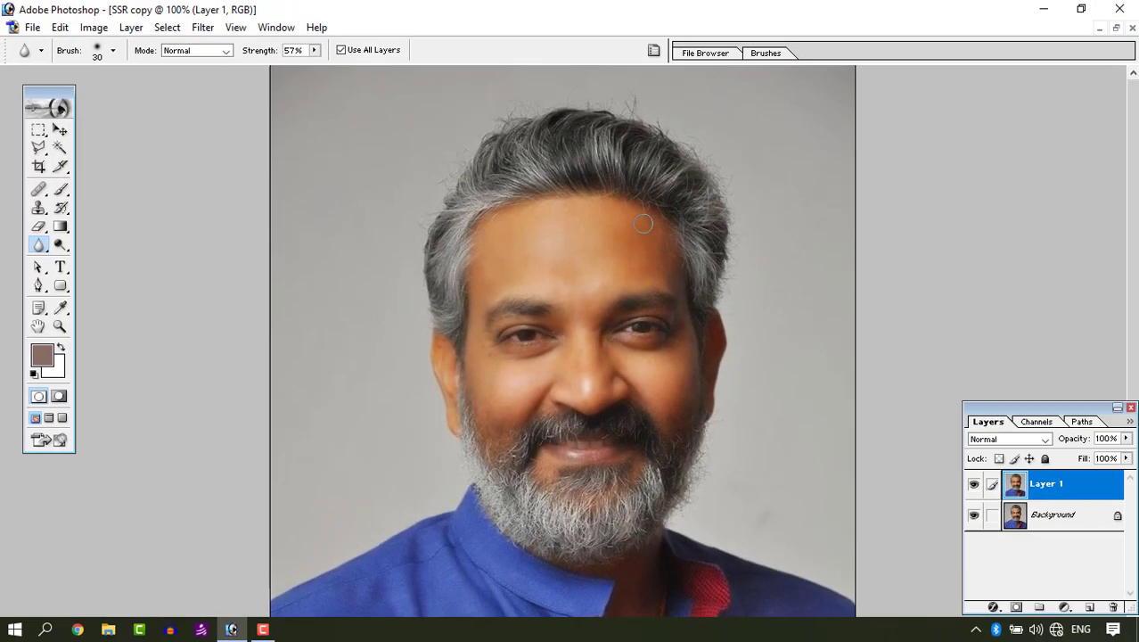
- Select the hair by painting over it in Quick Mask mode with a black 100 px brush and inverting the resulting selection
key("d")
key("q")
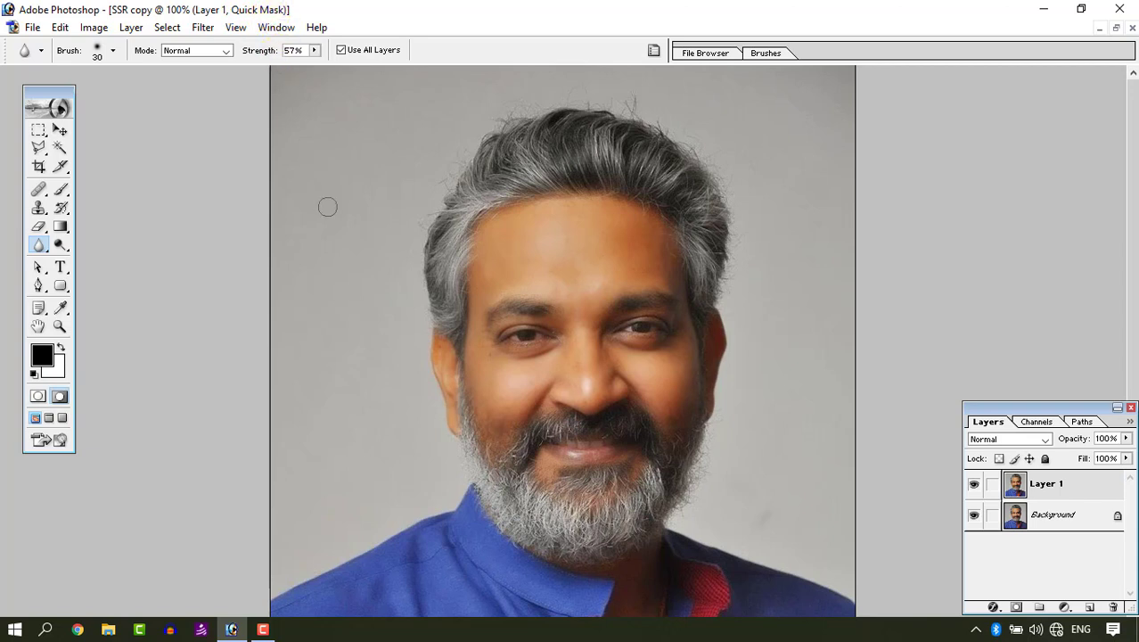
key("b")
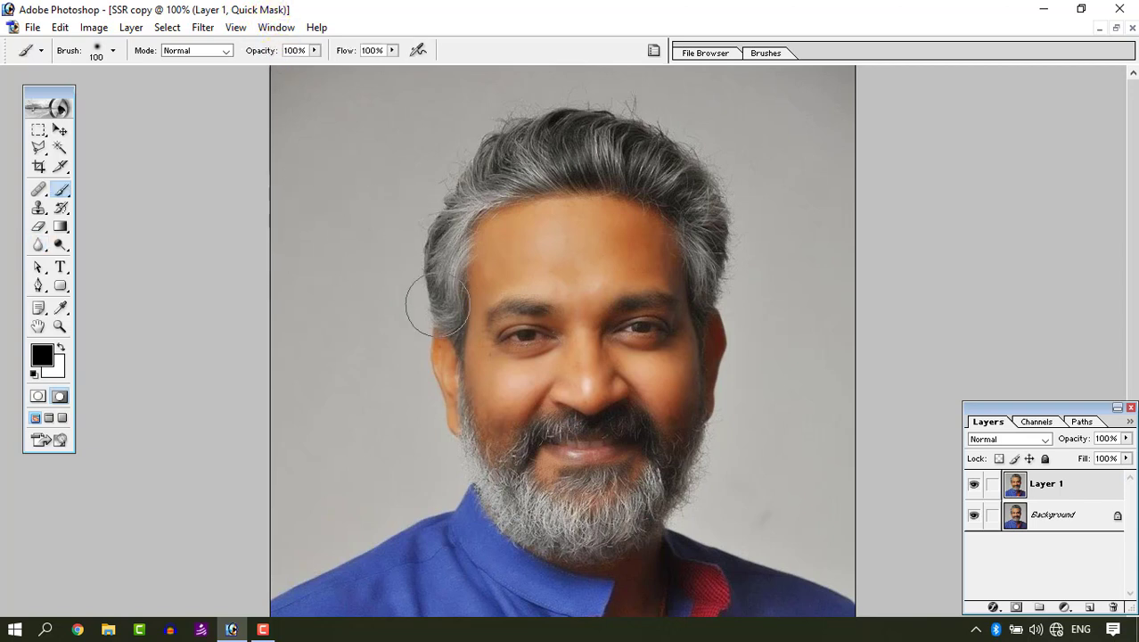
mouse_move(437, 306)
left_mouse_down()
mouse_move(490, 204)
mouse_move(611, 145)
mouse_move(597, 146)
mouse_move(720, 240)
left_mouse_up()
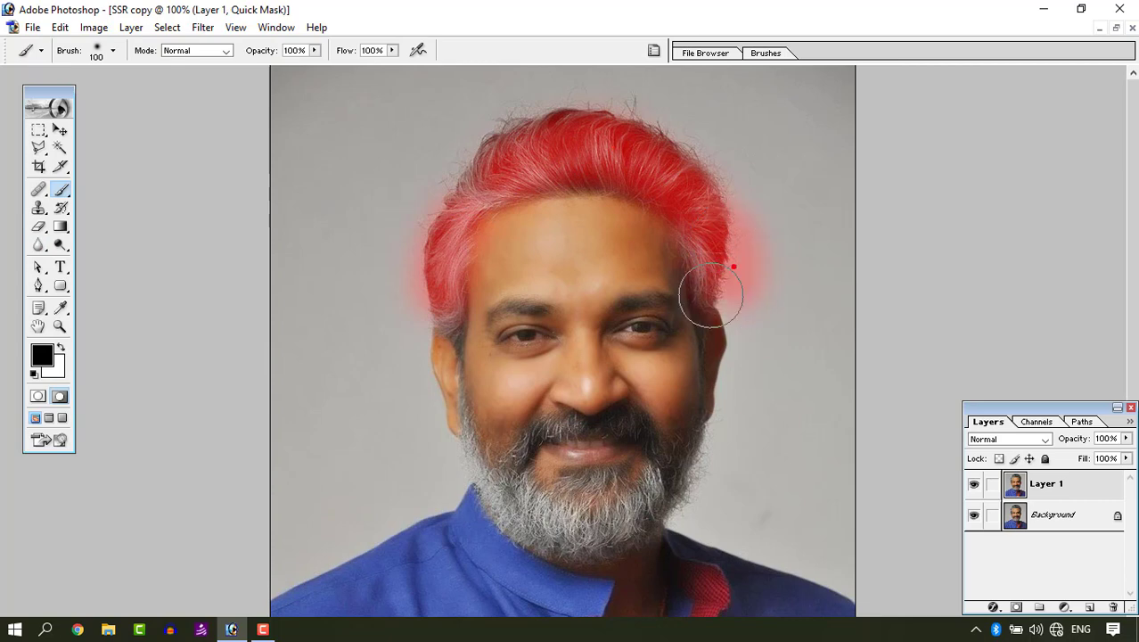
key("q")
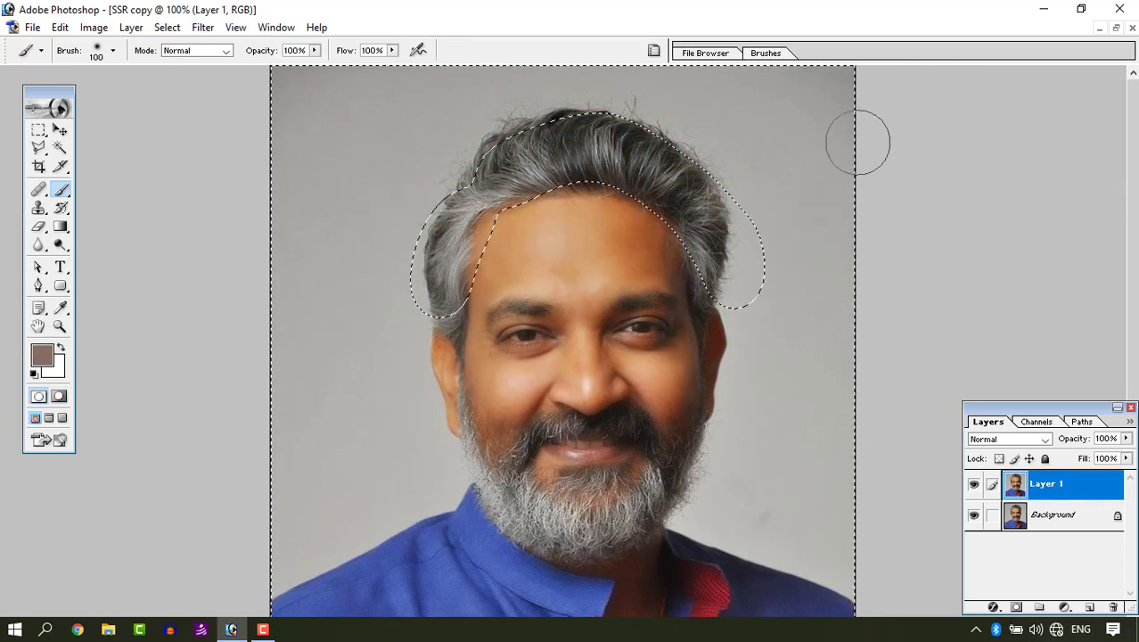
left_click(301, 219)
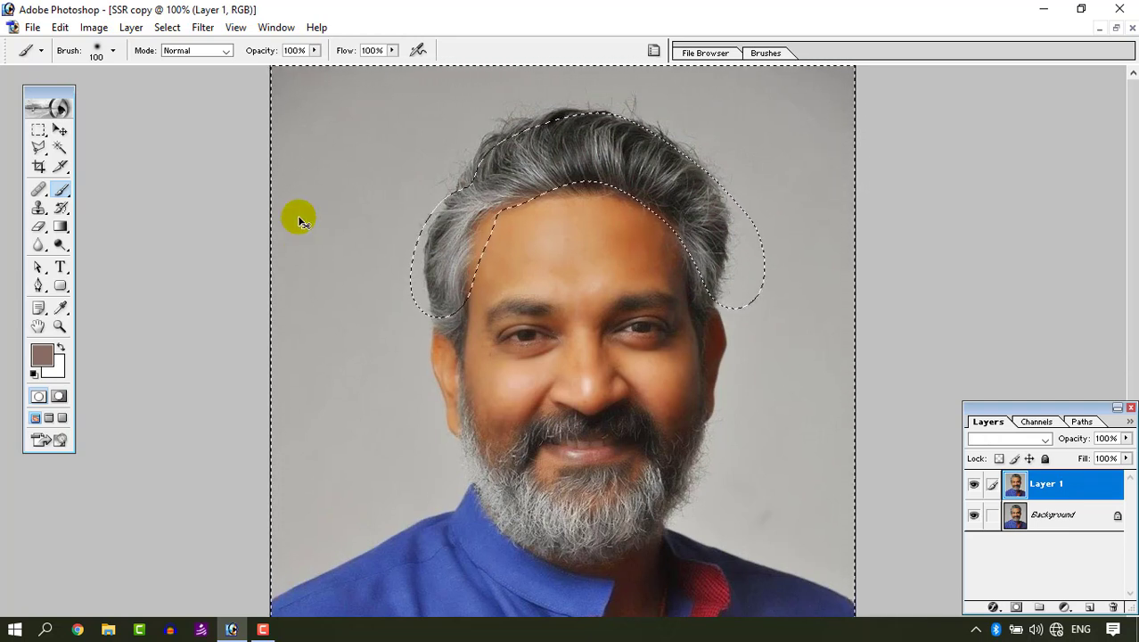
key("ctrl+shift+i")
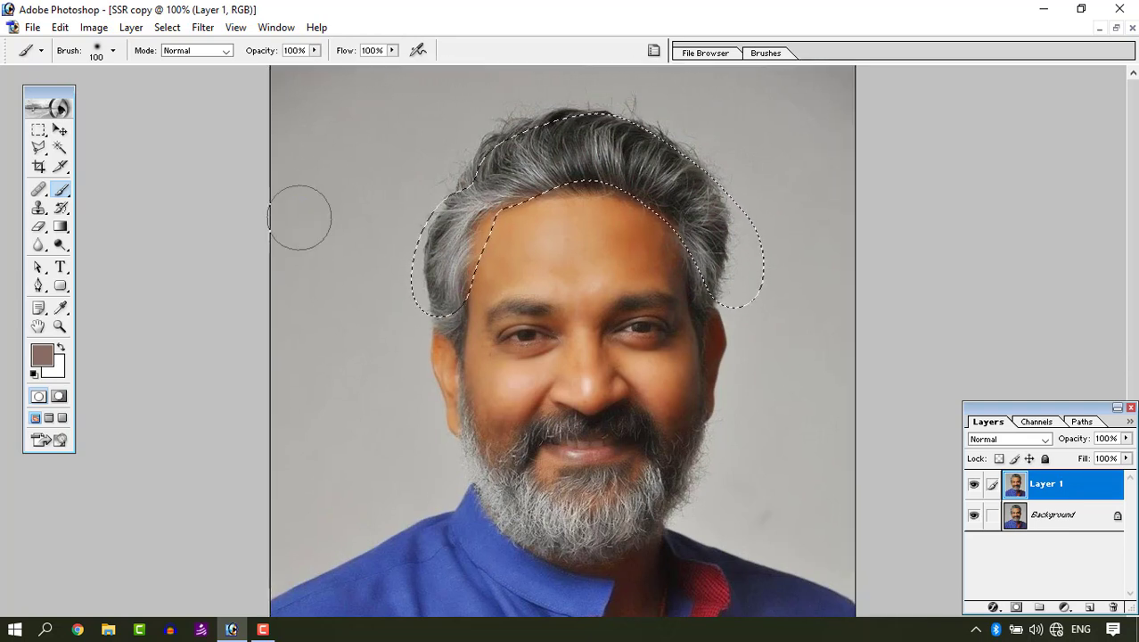
left_click(299, 219)
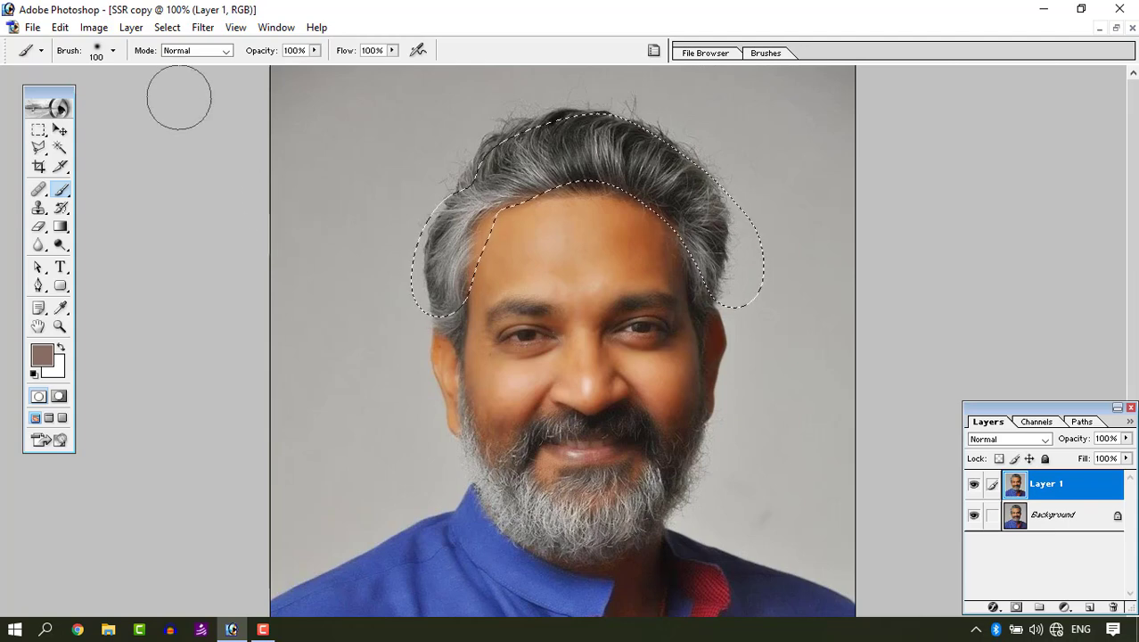
- Darken the selected hair slightly by lowering the RGB midtones in Curves, deselect it, and compare Layer 1 with the original
left_click(92, 26)
mouse_move(145, 70)
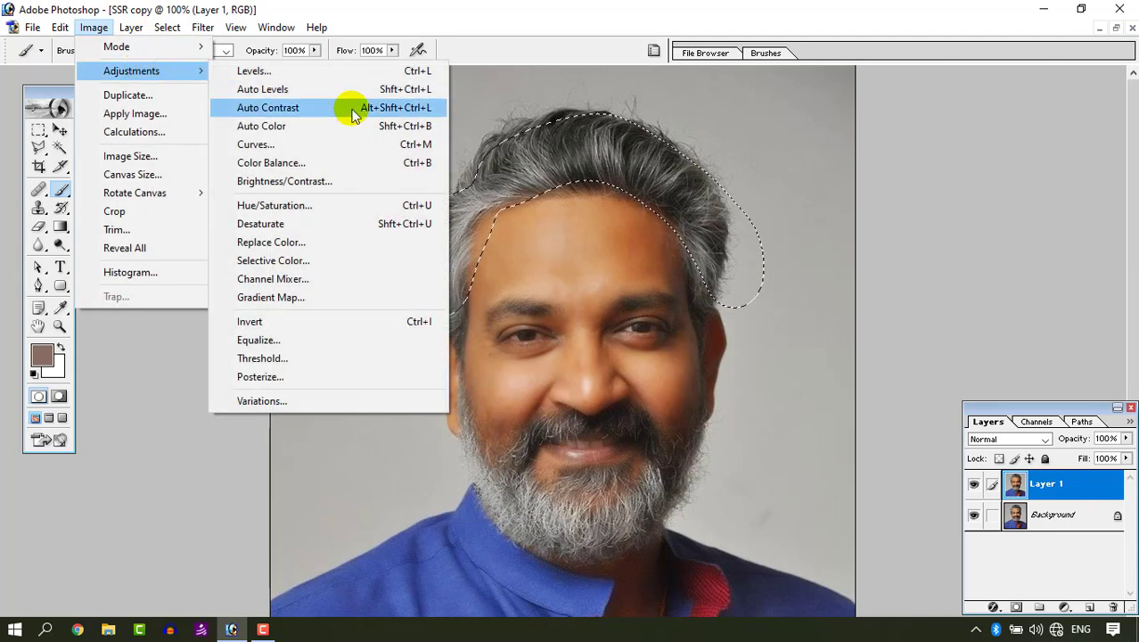
left_click(359, 144)
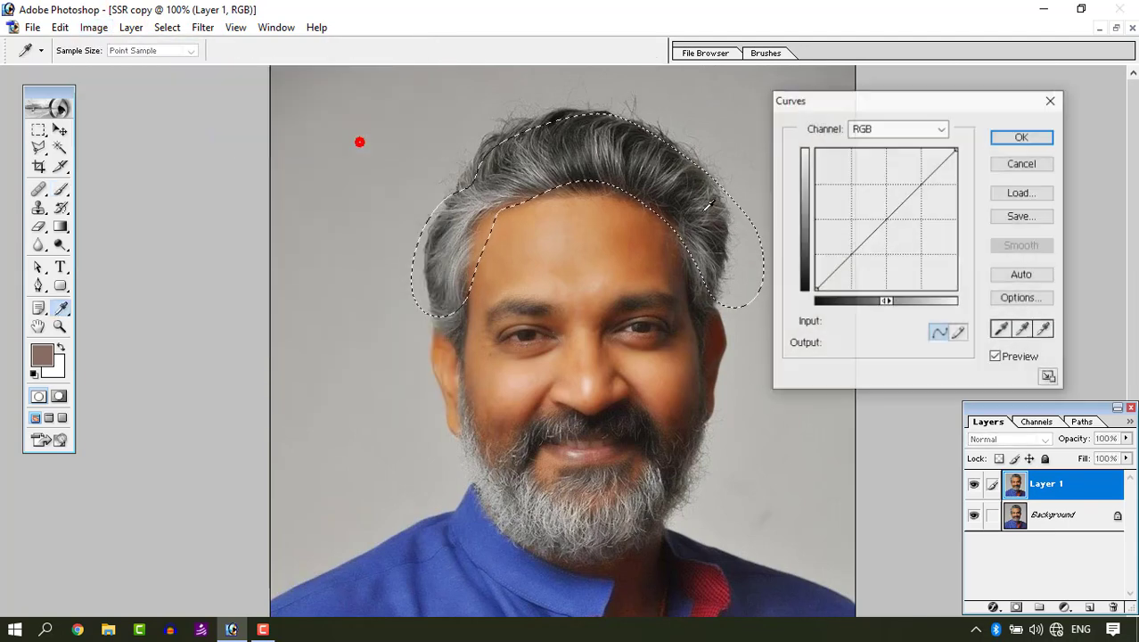
left_click(887, 222)
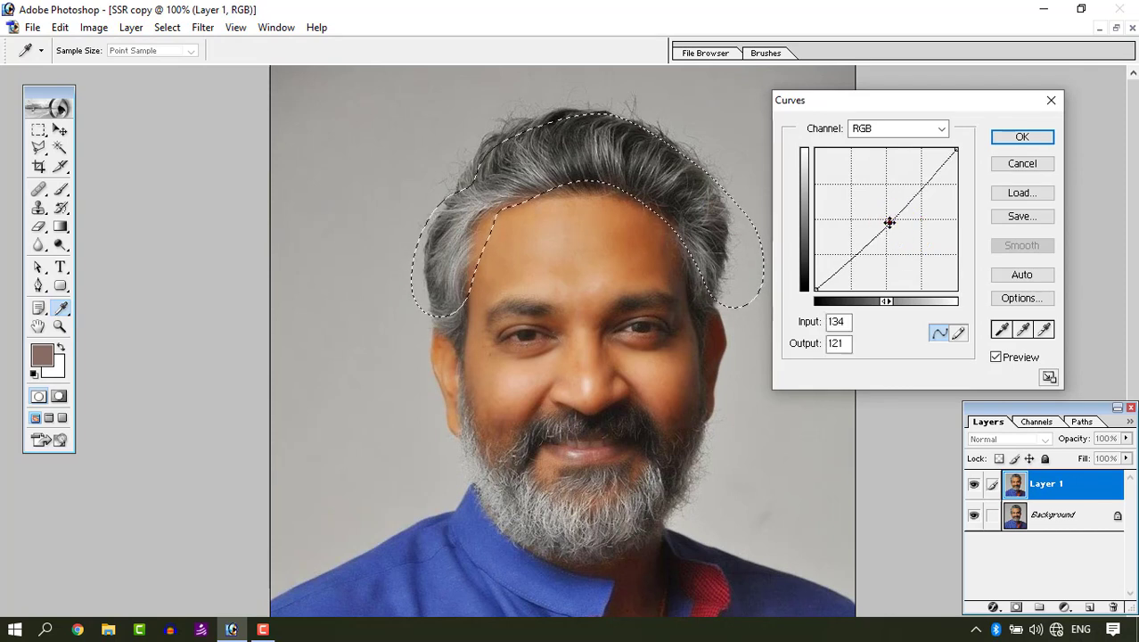
left_click(900, 216)
left_click(1018, 138)
key("b")
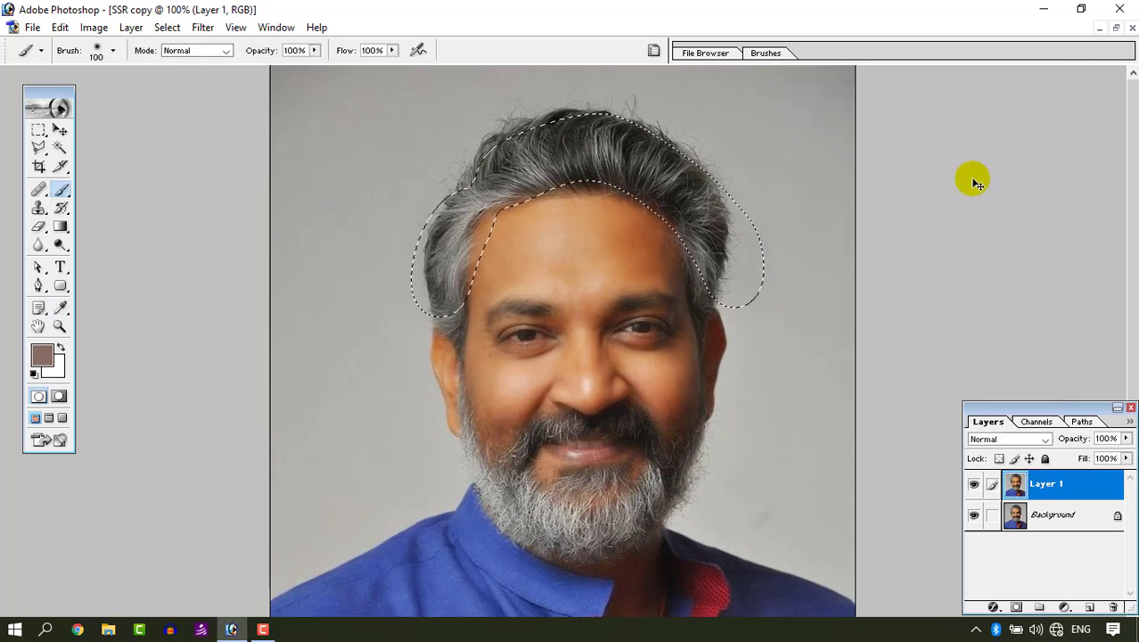
key("ctrl+d")
left_click(975, 486)
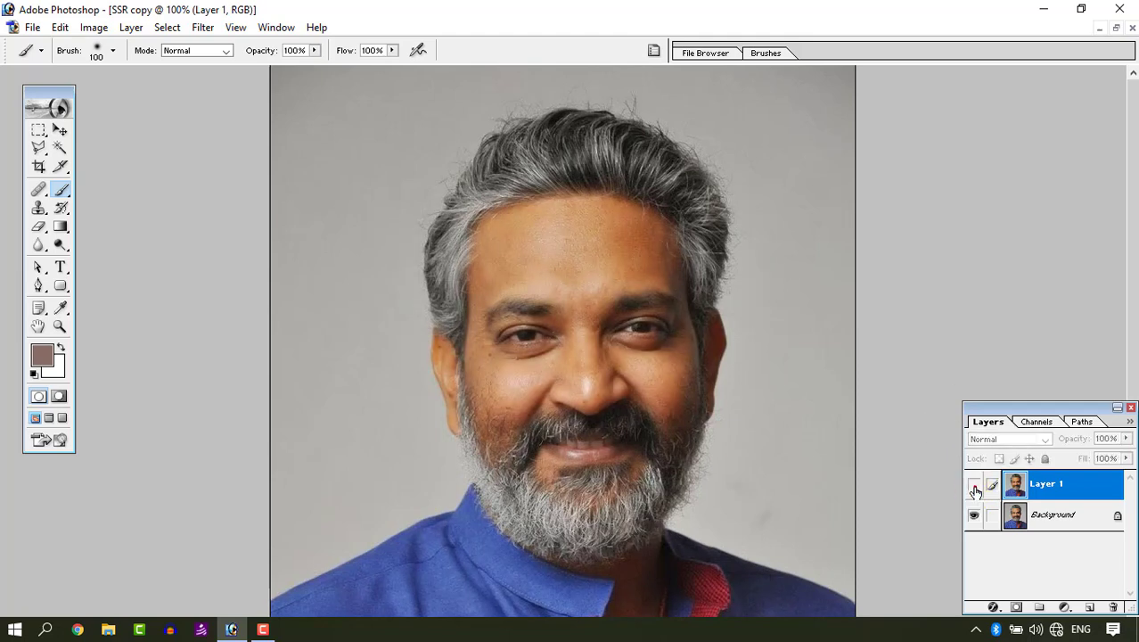
left_click(977, 485)
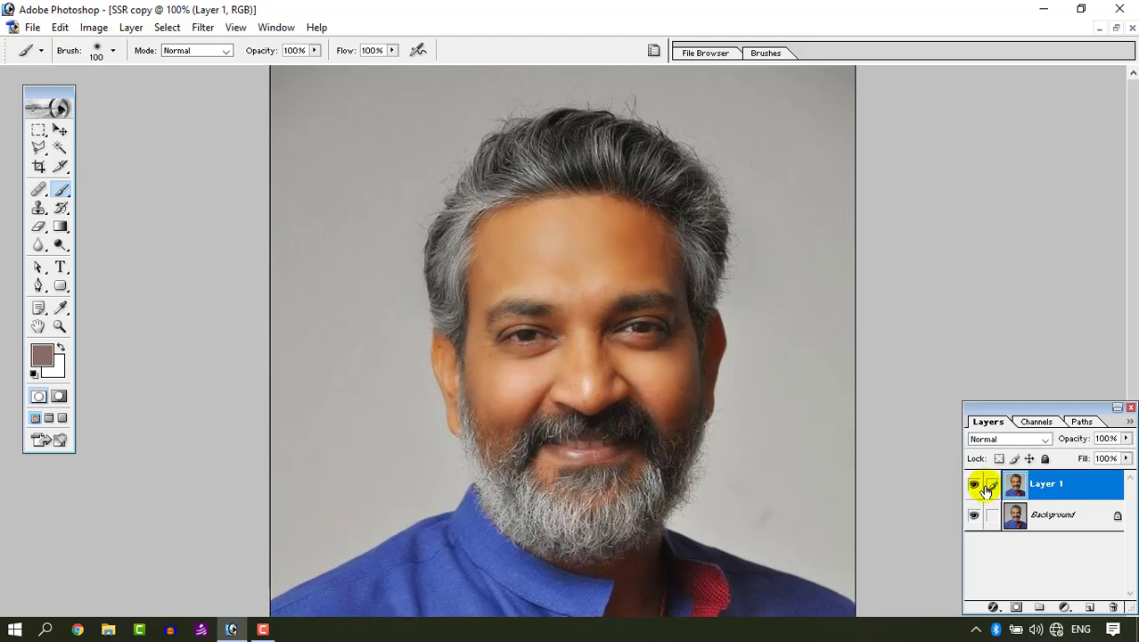
- Select the blue shirt by painting over the collar, shoulders and chest in Quick Mask mode and inverting the resulting selection
scroll(755, 363, "down", 3)
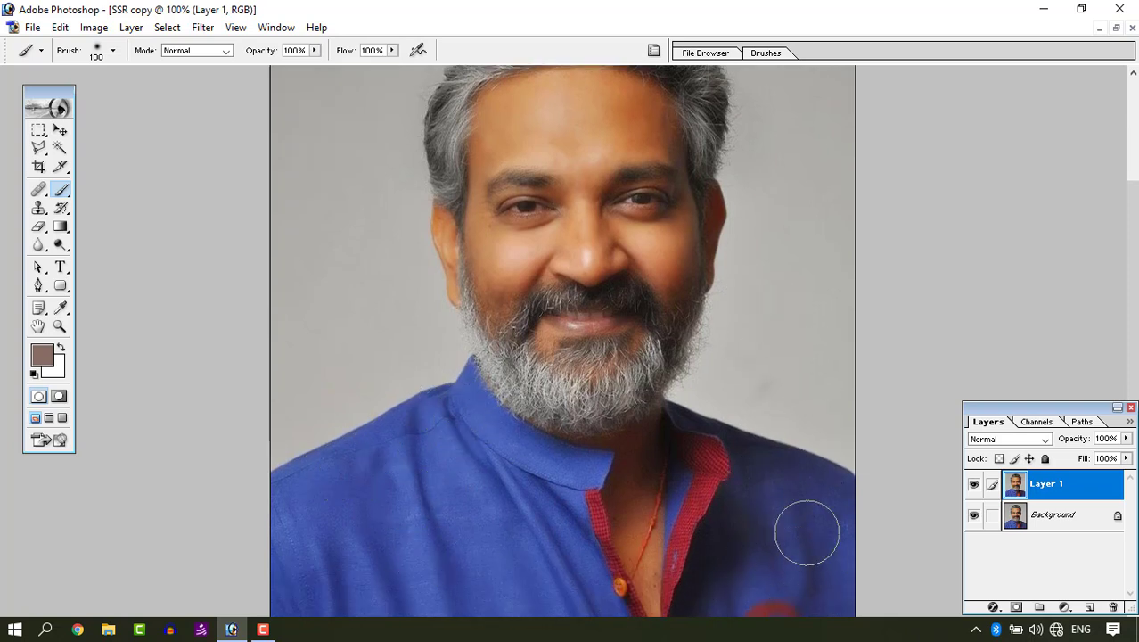
key("q")
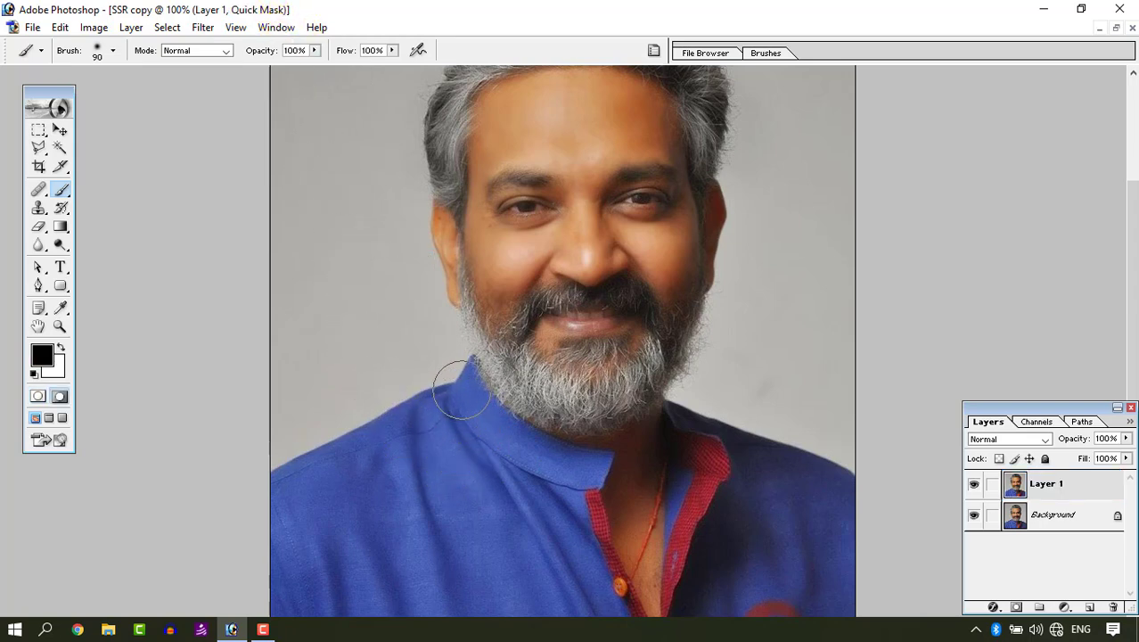
mouse_move(462, 390)
left_mouse_down()
mouse_move(582, 465)
mouse_move(485, 445)
left_mouse_up()
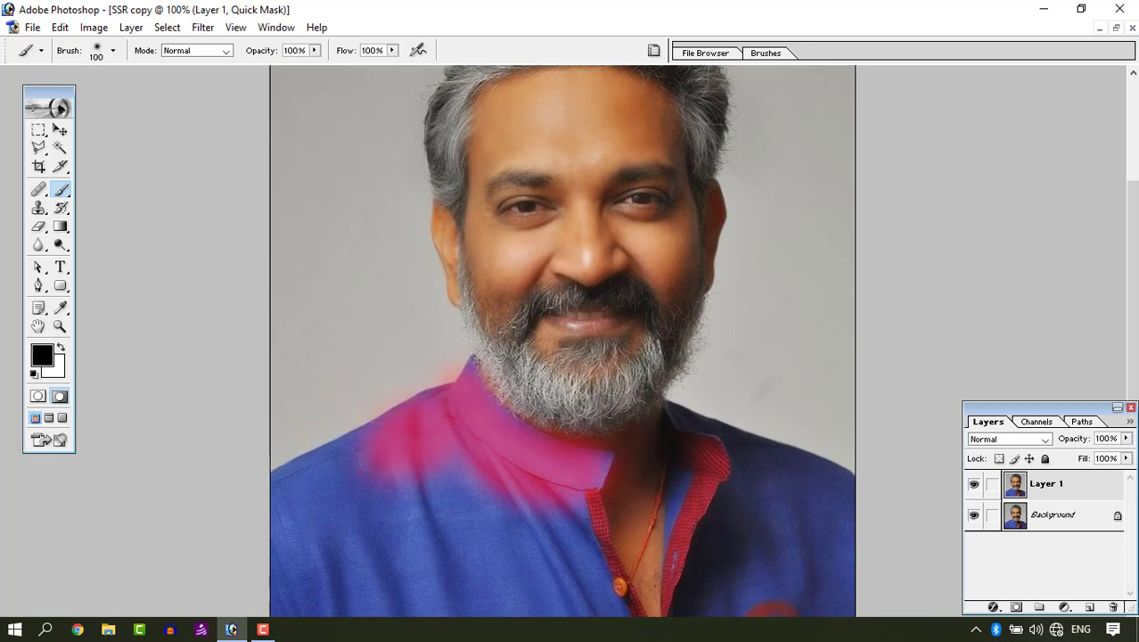
key("bracketright")
key("bracketright")
mouse_move(355, 470)
left_mouse_down()
mouse_move(394, 564)
mouse_move(420, 521)
mouse_move(593, 588)
mouse_move(505, 527)
left_mouse_up()
left_click_drag(732, 575, 745, 495)
key("bracketleft")
key("q")
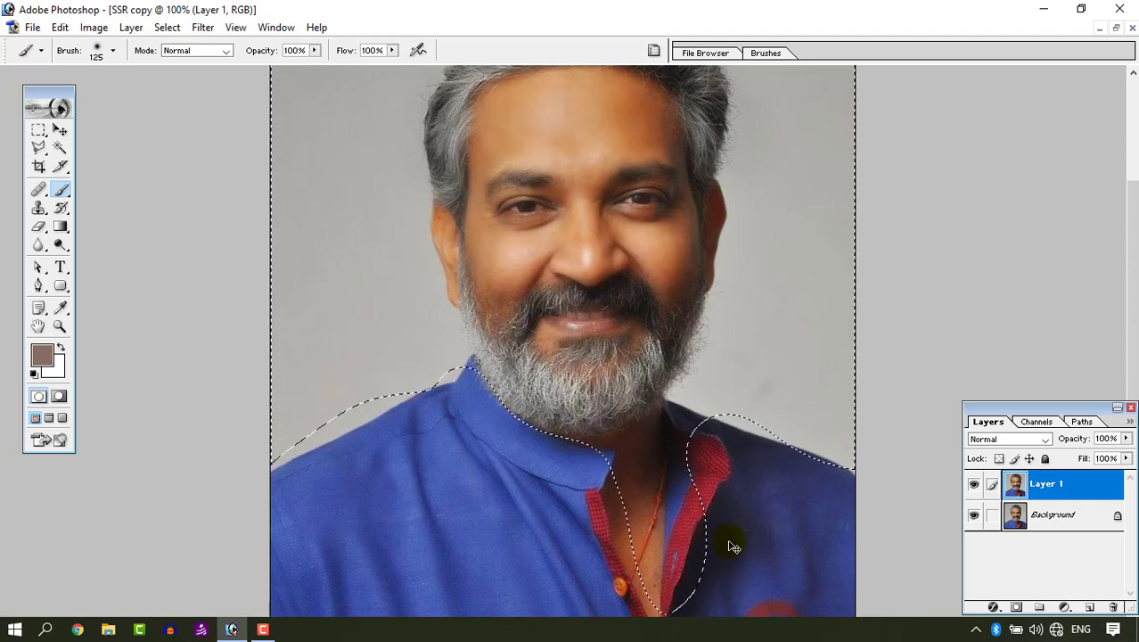
key("ctrl+shift+i")
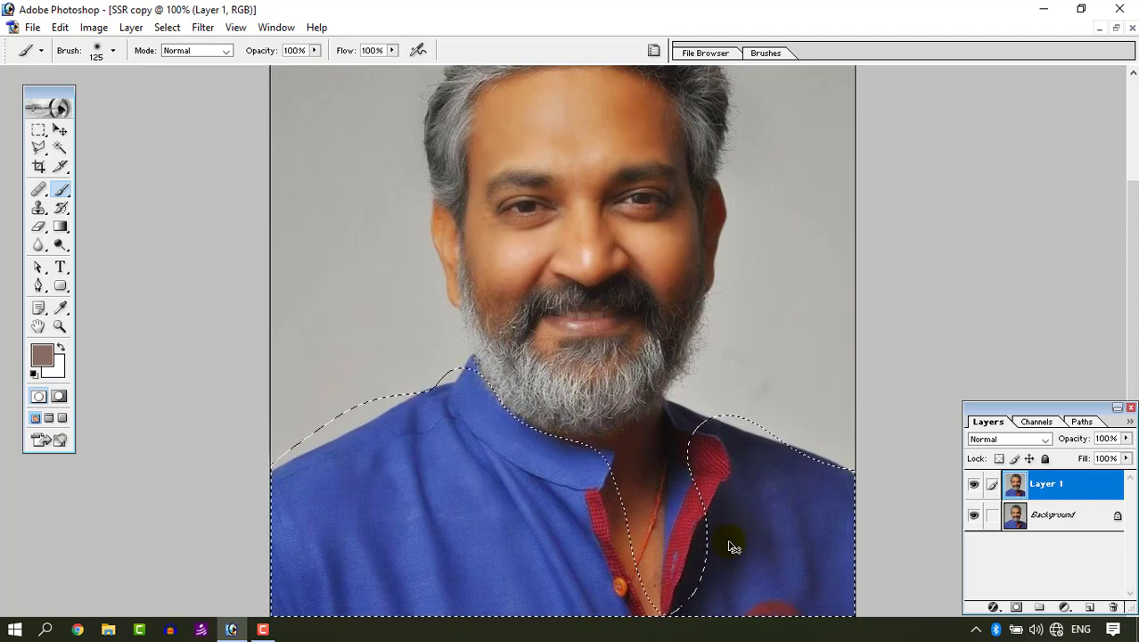
- Shift the midtones of the selected shirt slightly toward blue with Color Balance, and remove the selection
key("ctrl+b")
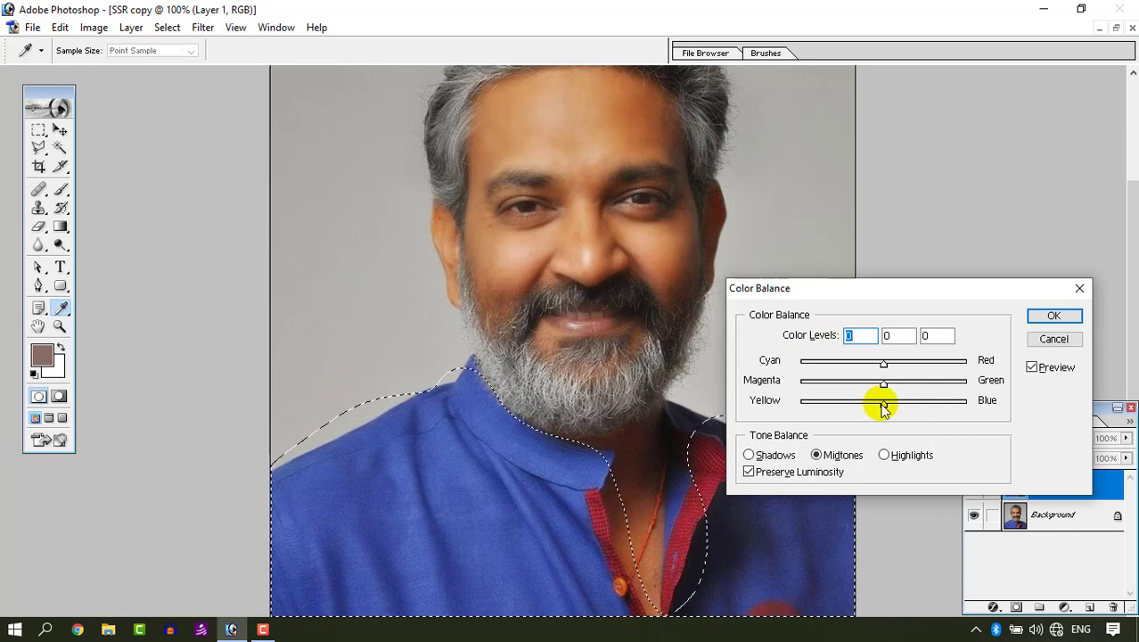
left_click(883, 403)
mouse_move(900, 407)
left_mouse_down()
mouse_move(885, 402)
mouse_move(903, 406)
left_mouse_up()
left_click(1064, 319)
key("b")
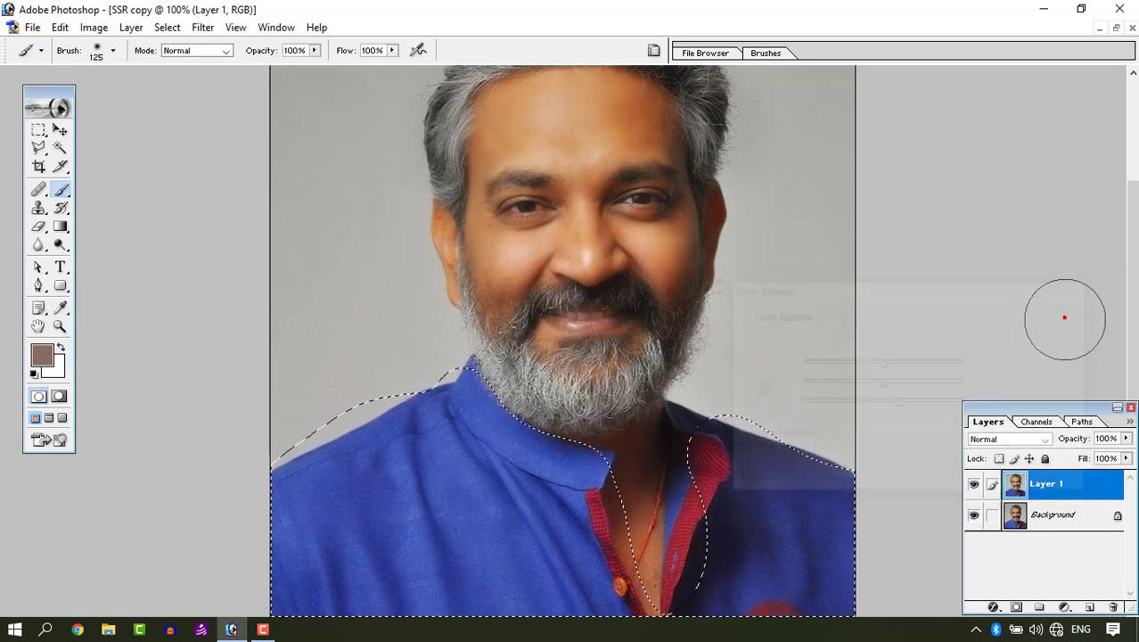
left_click(1042, 330)
key("ctrl+d")
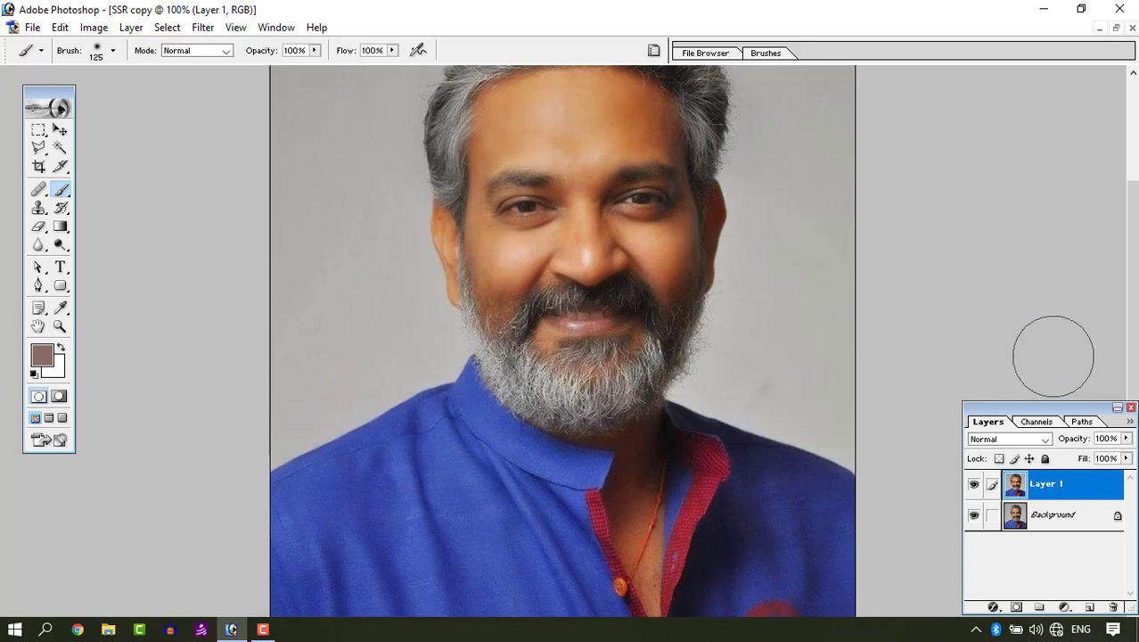
- Compare the recolored shirt with the original by toggling Layer 1, and review the whole retouched portrait
left_click(975, 484)
left_click(975, 484)
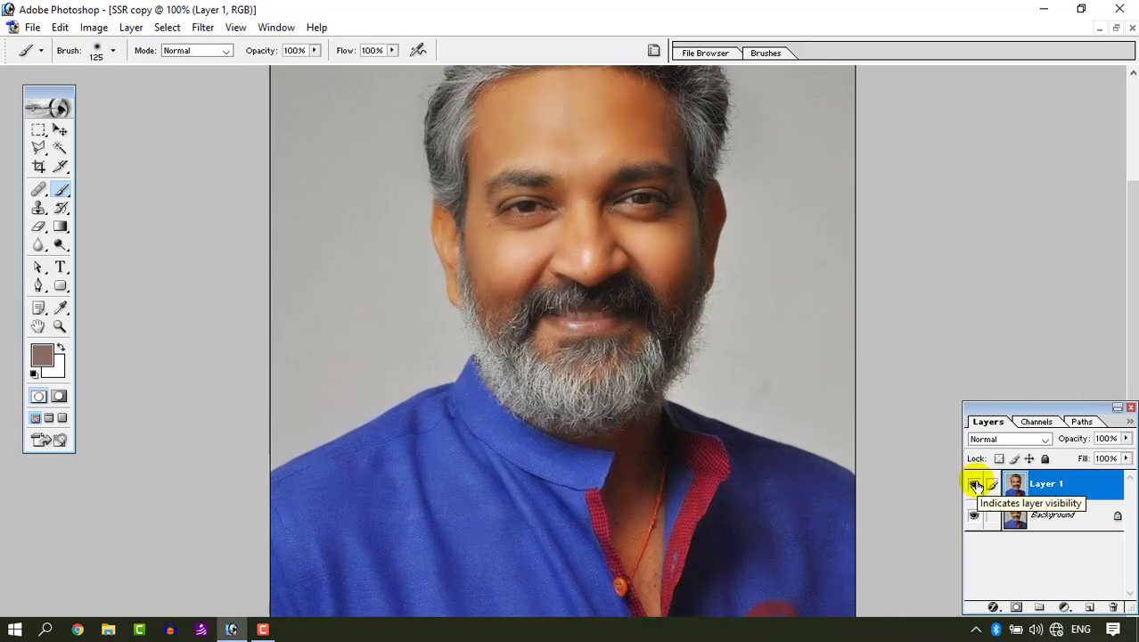
key("ctrl+minus")
key("ctrl+plus")
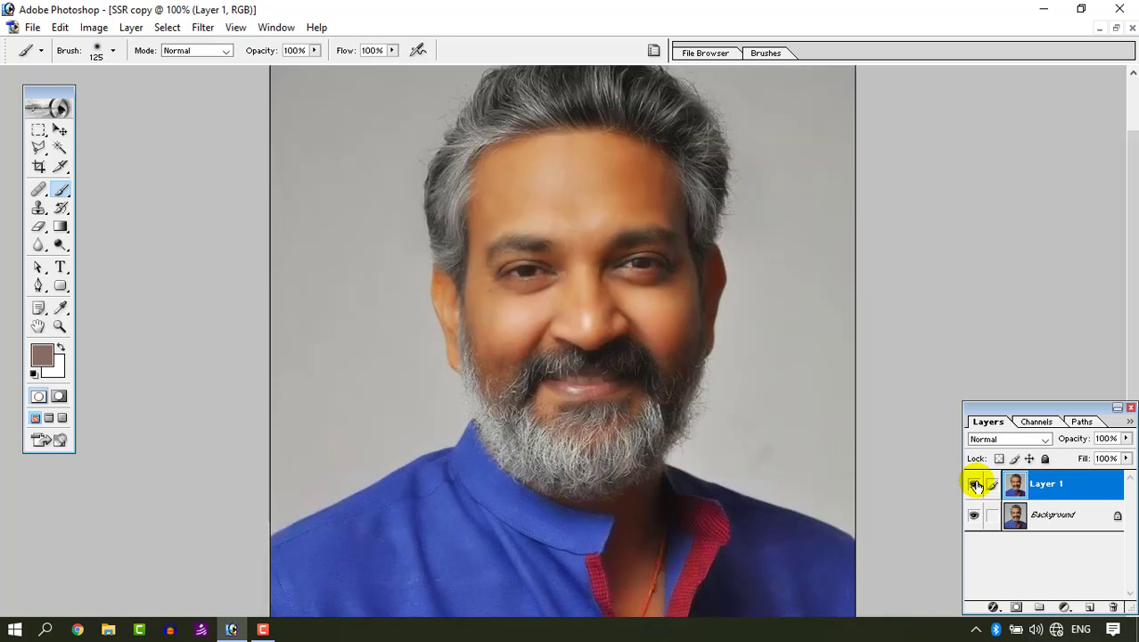
left_click_drag(571, 263, 573, 312)
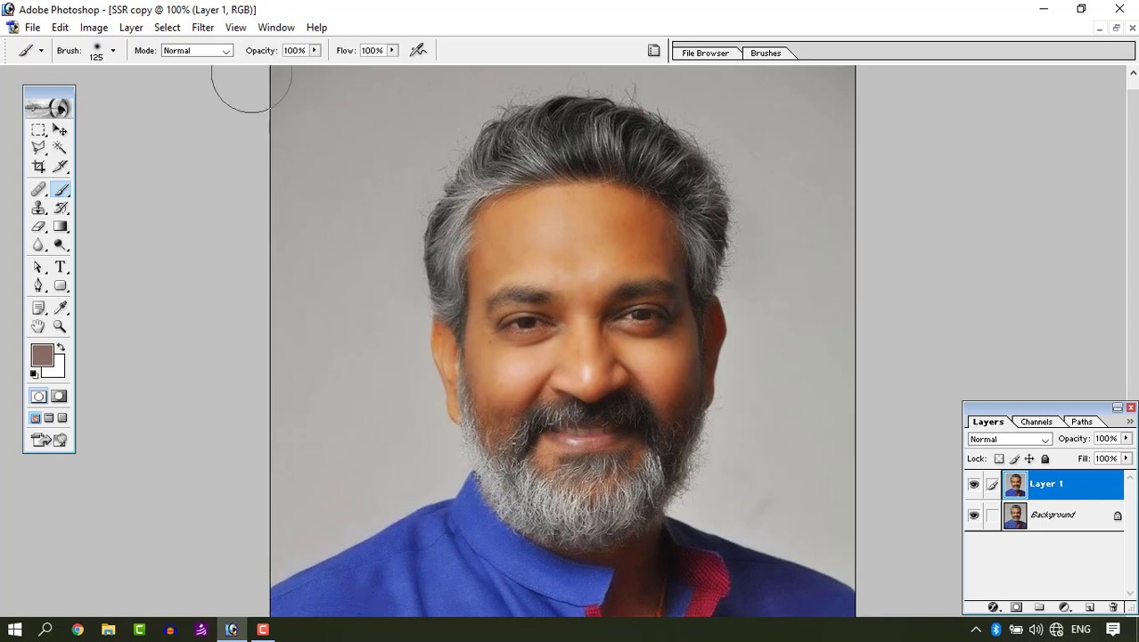
- Review Neat Image's Reduce Noise workflow by auto-profiling a face area and viewing the filter presets, and close it without applying
left_click(203, 27)
left_click(266, 395)
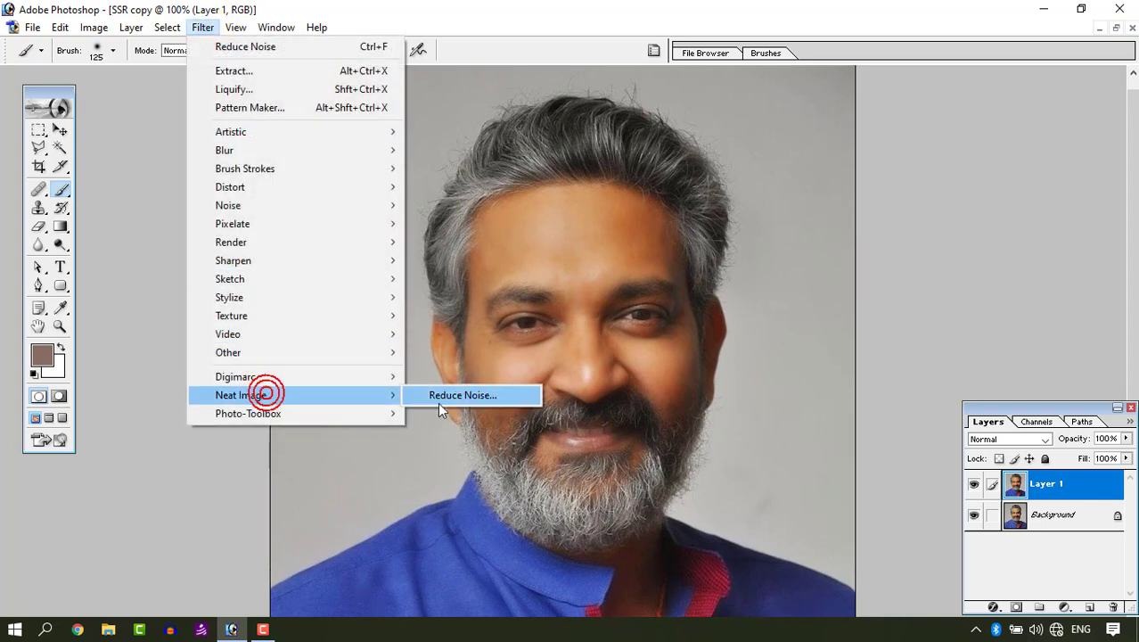
left_click(446, 395)
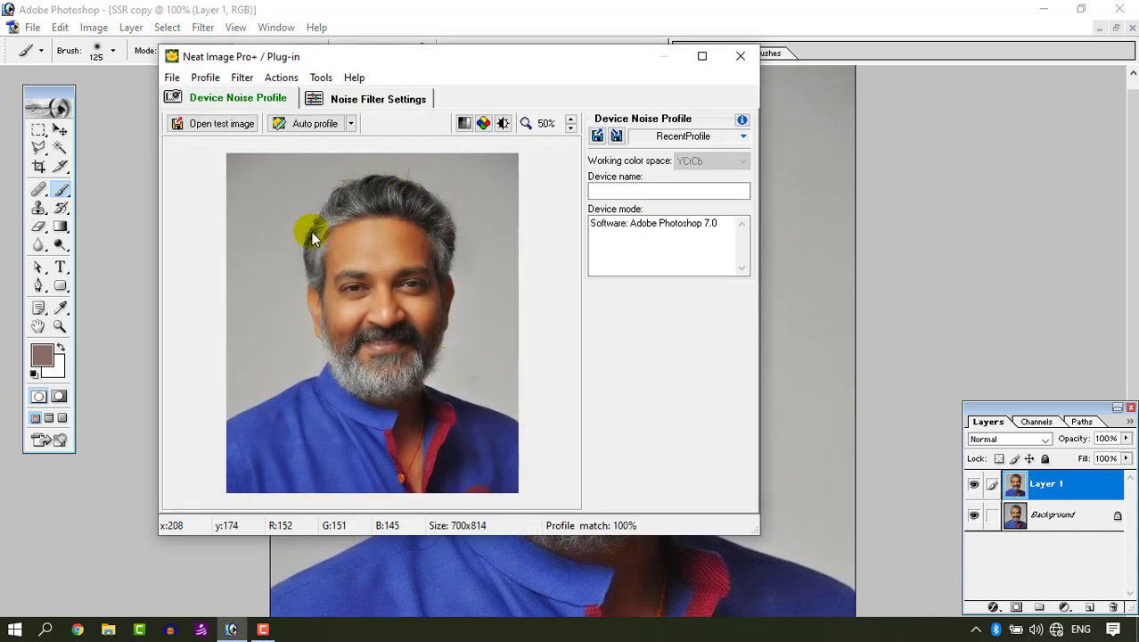
left_click_drag(311, 233, 417, 338)
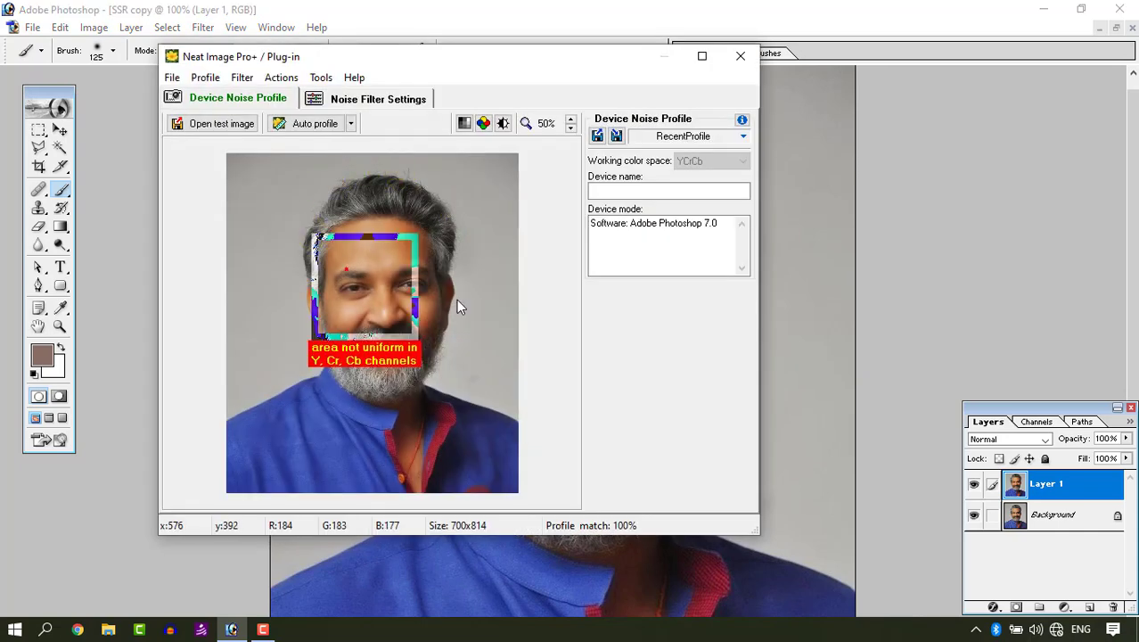
left_click(323, 123)
left_click(357, 102)
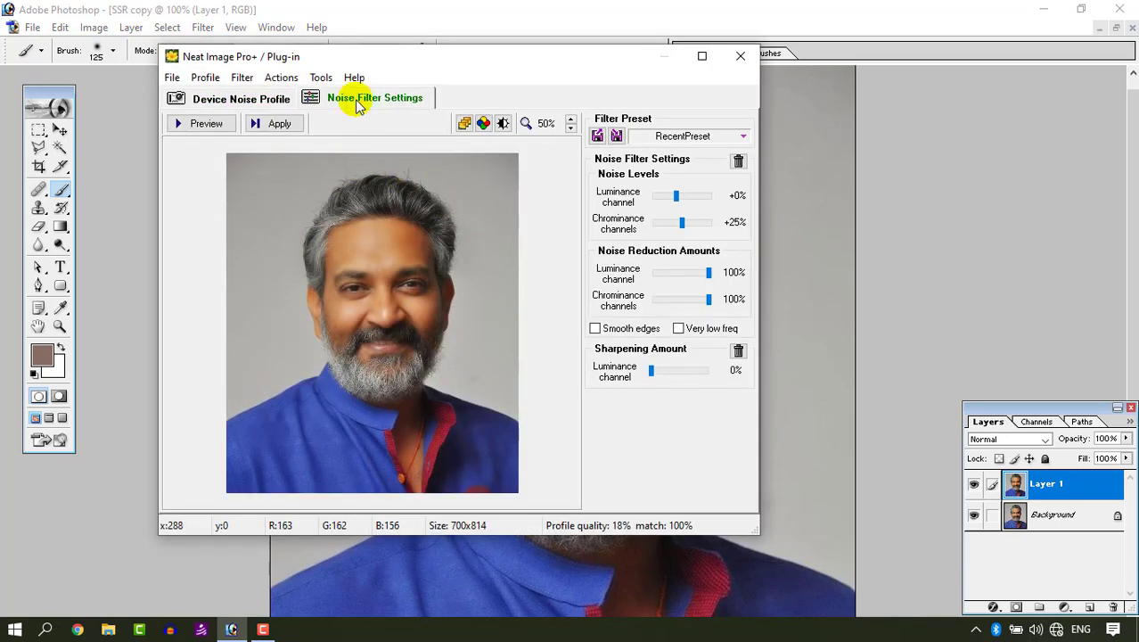
left_click(742, 136)
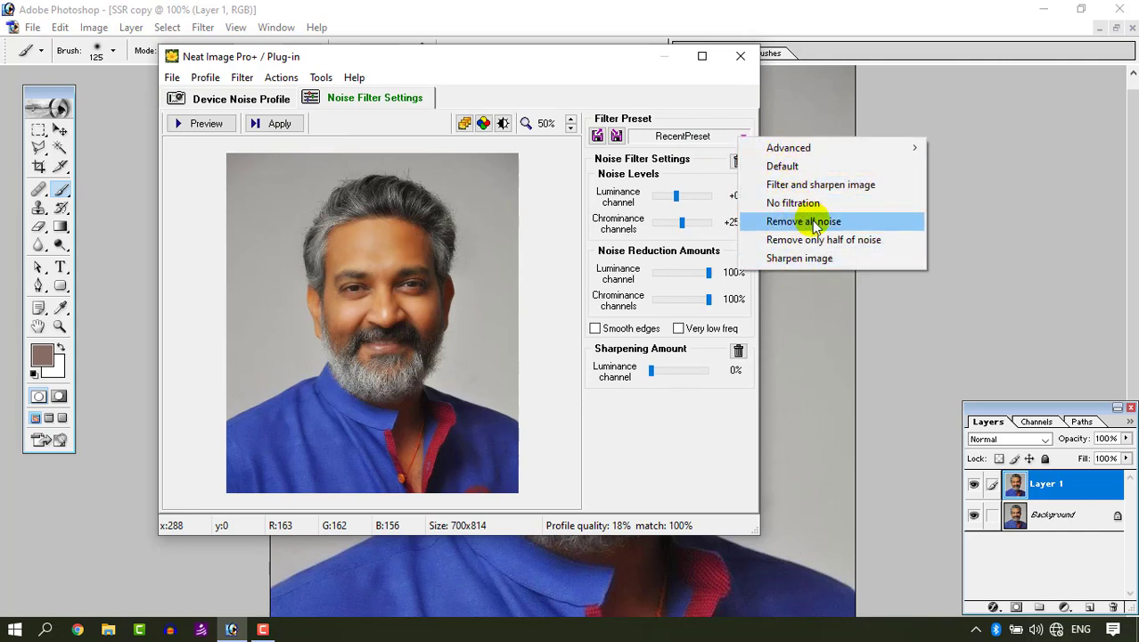
left_click(499, 61)
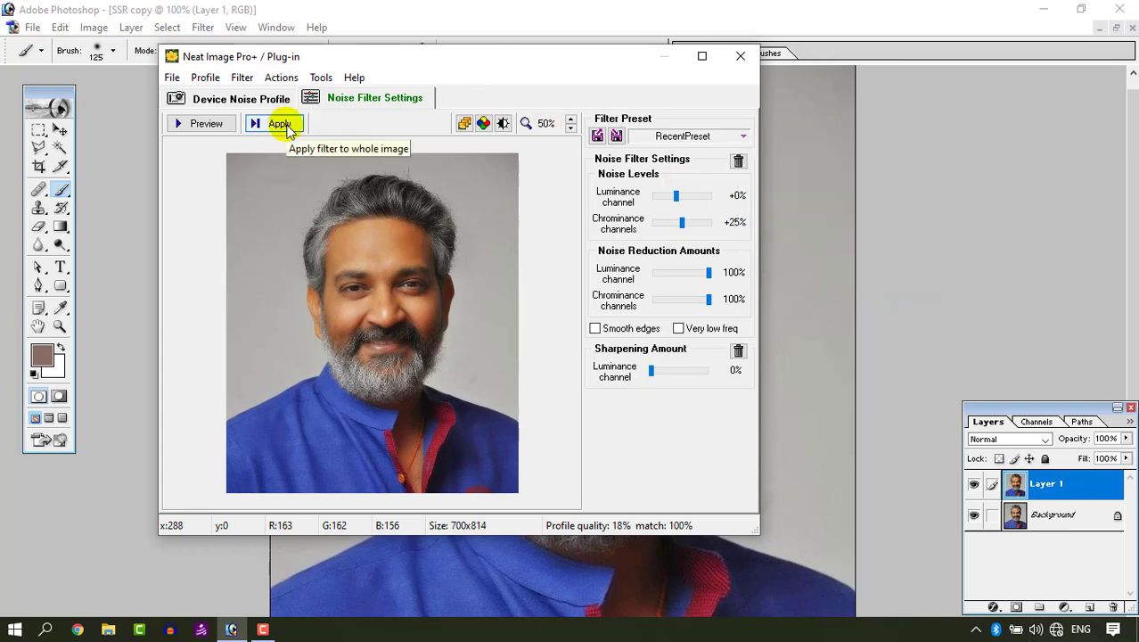
left_click(739, 56)
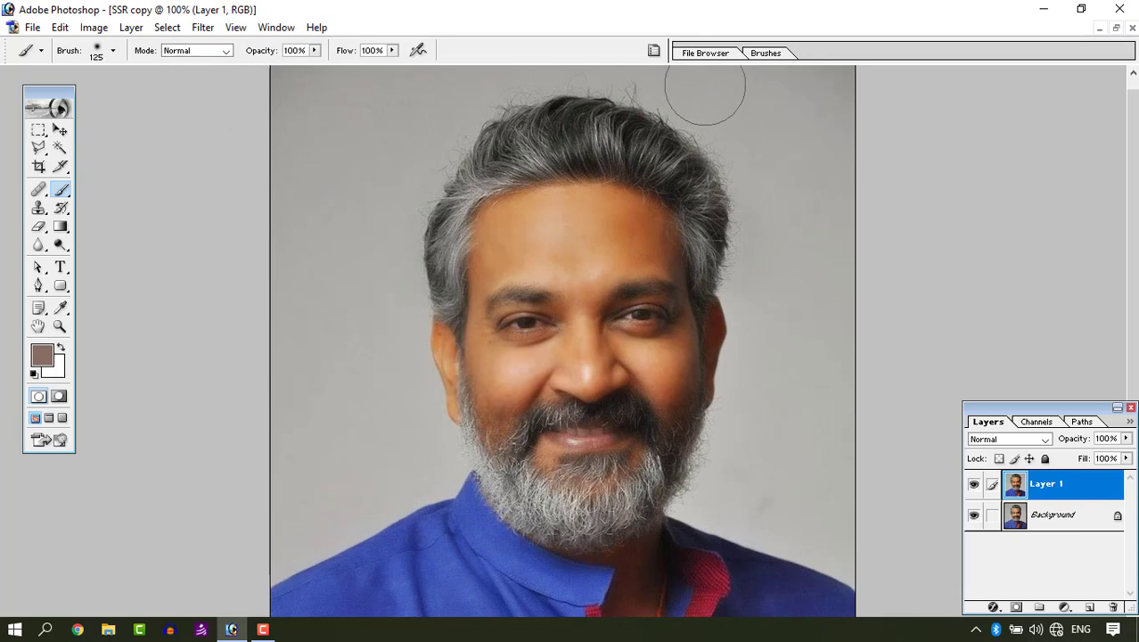